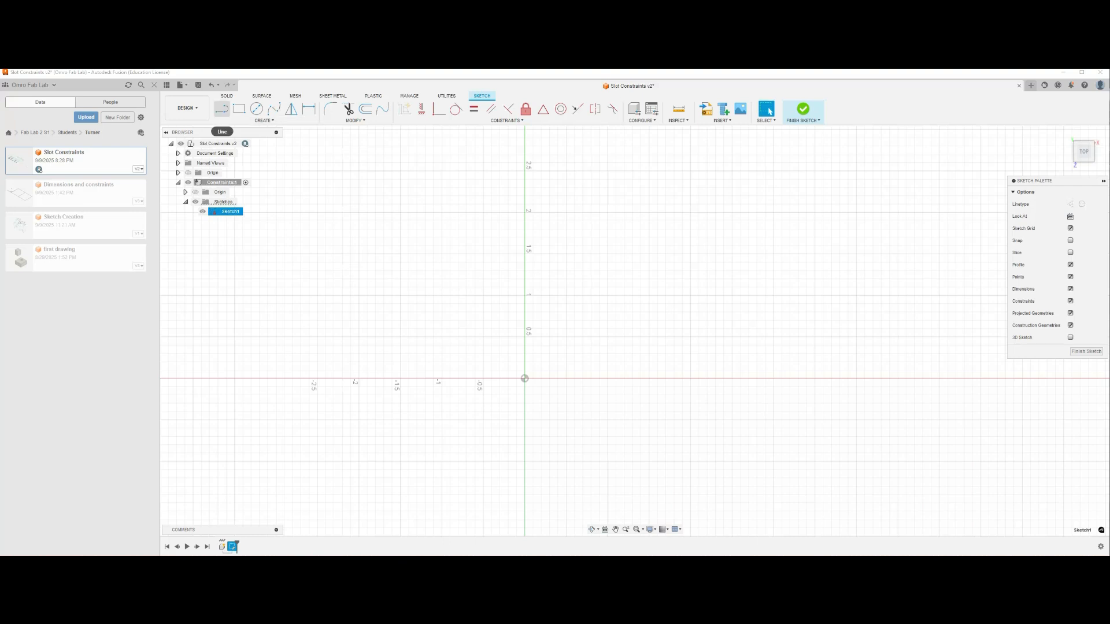
Draw two separate slanted lines above the origin, one nearly horizontal across the vertical axis and one nearly vertical to its right.
{"action": "left_click", "coordinate": [480, 281]}
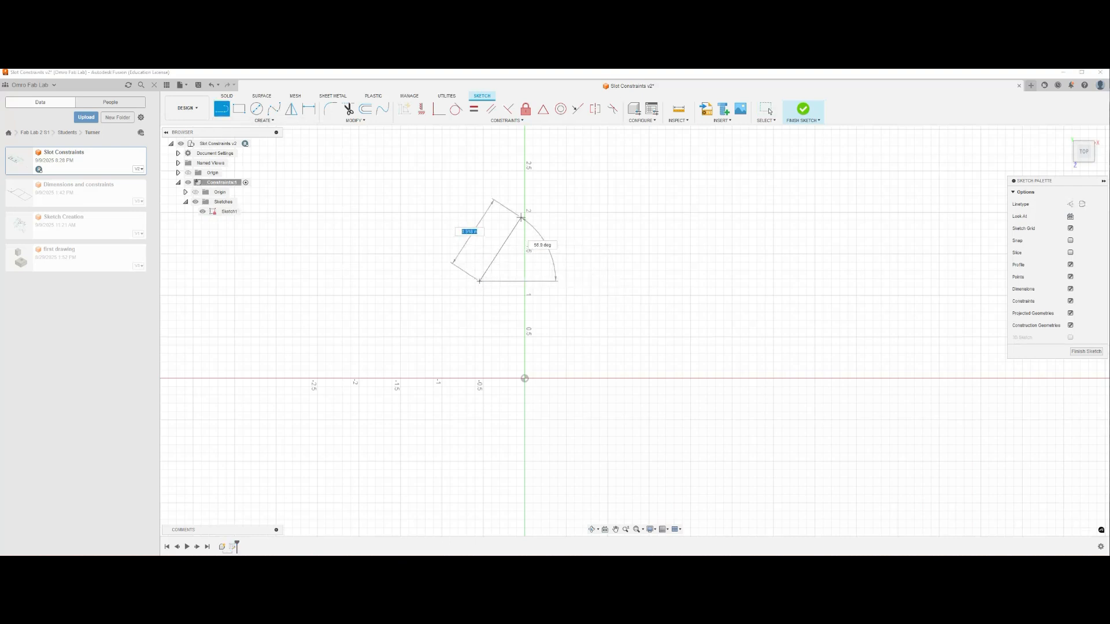
{"action": "left_click", "coordinate": [590, 242]}
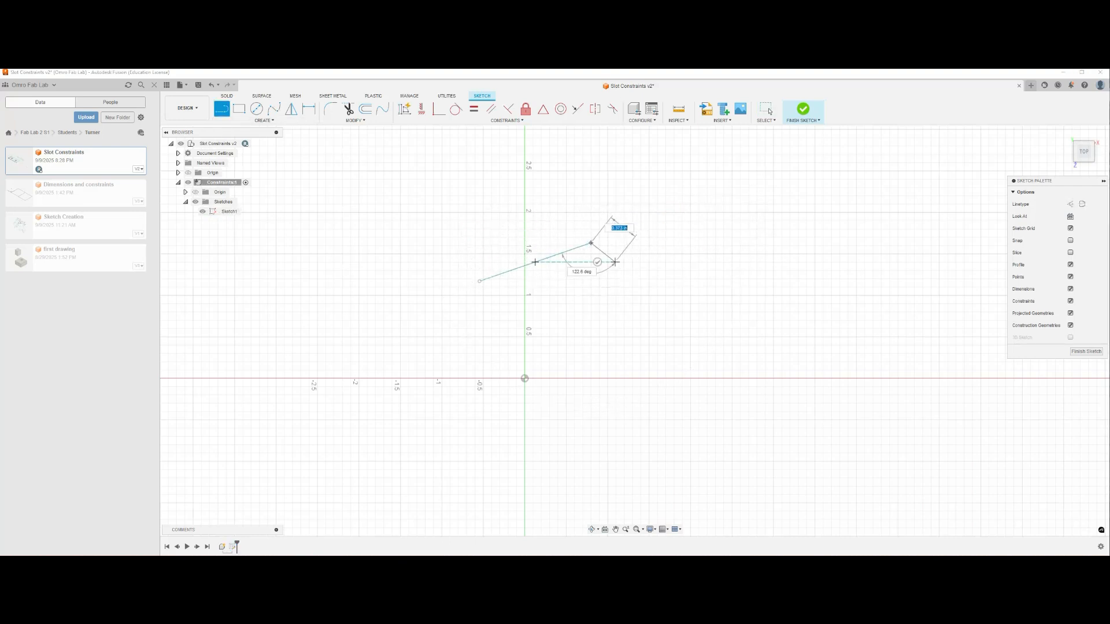
{"action": "left_click", "coordinate": [597, 262]}
{"action": "left_click", "coordinate": [709, 209]}
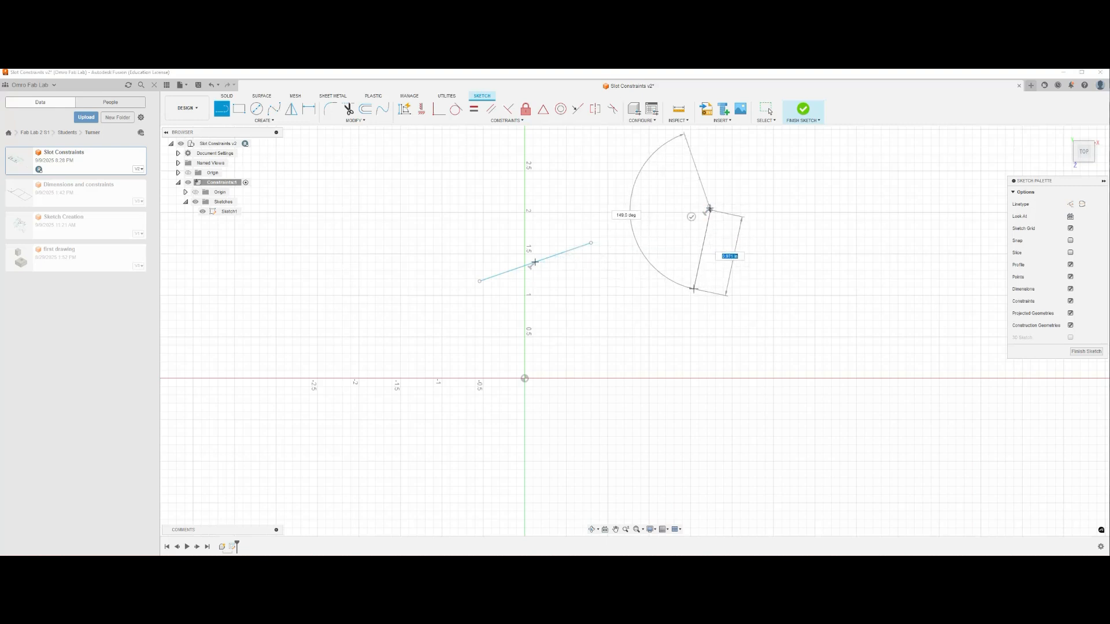
{"action": "left_click", "coordinate": [694, 297]}
{"action": "left_click", "coordinate": [674, 292]}
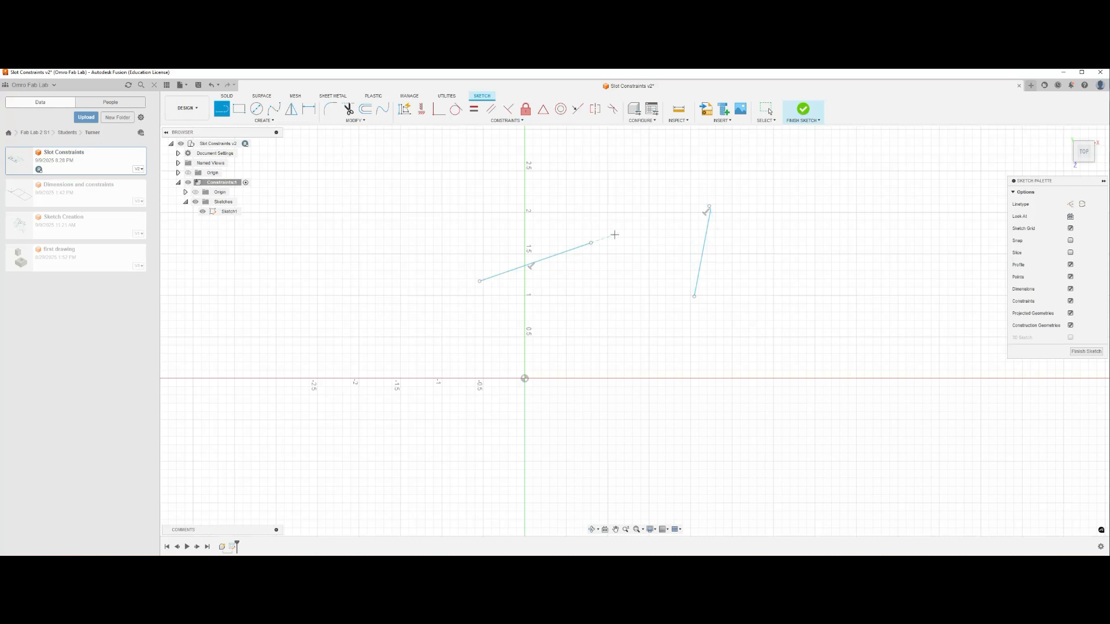
{"action": "key", "text": "Escape"}
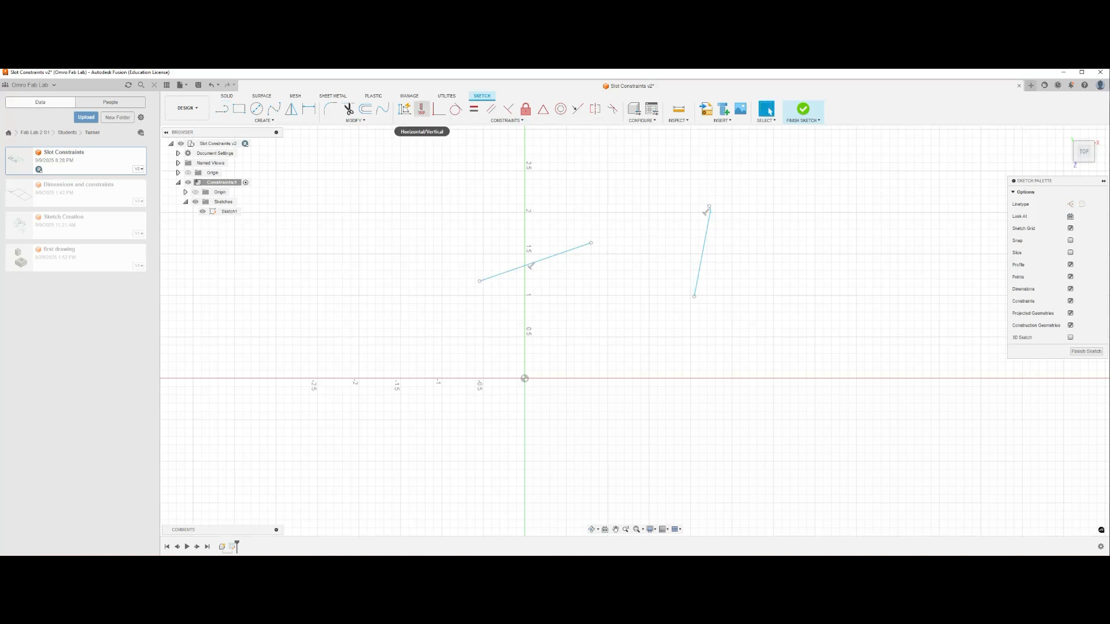
Apply Horizontal/Vertical constraints to make the shallow line horizontal and the steep line vertical.
{"action": "left_click", "coordinate": [506, 120]}
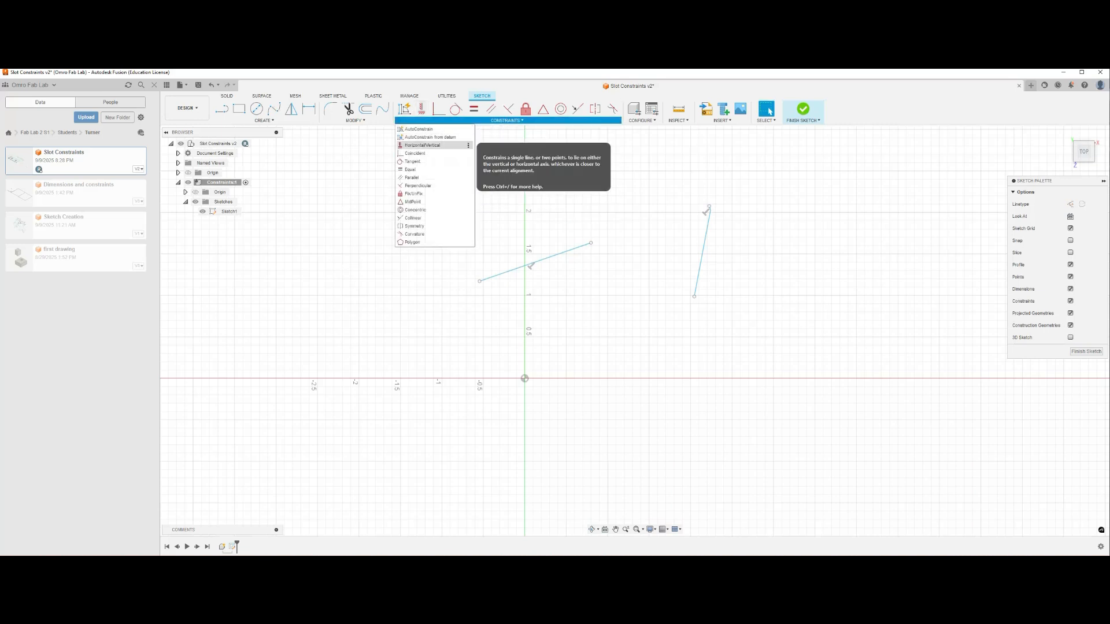
{"action": "left_click", "coordinate": [422, 145]}
{"action": "left_click", "coordinate": [531, 264]}
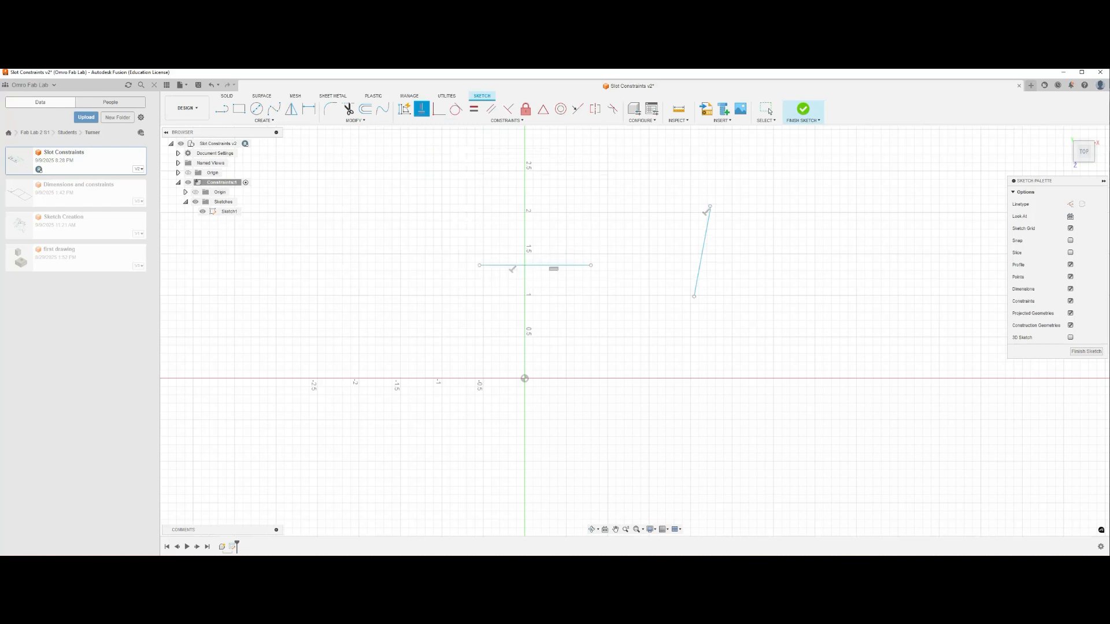
{"action": "left_click", "coordinate": [702, 253]}
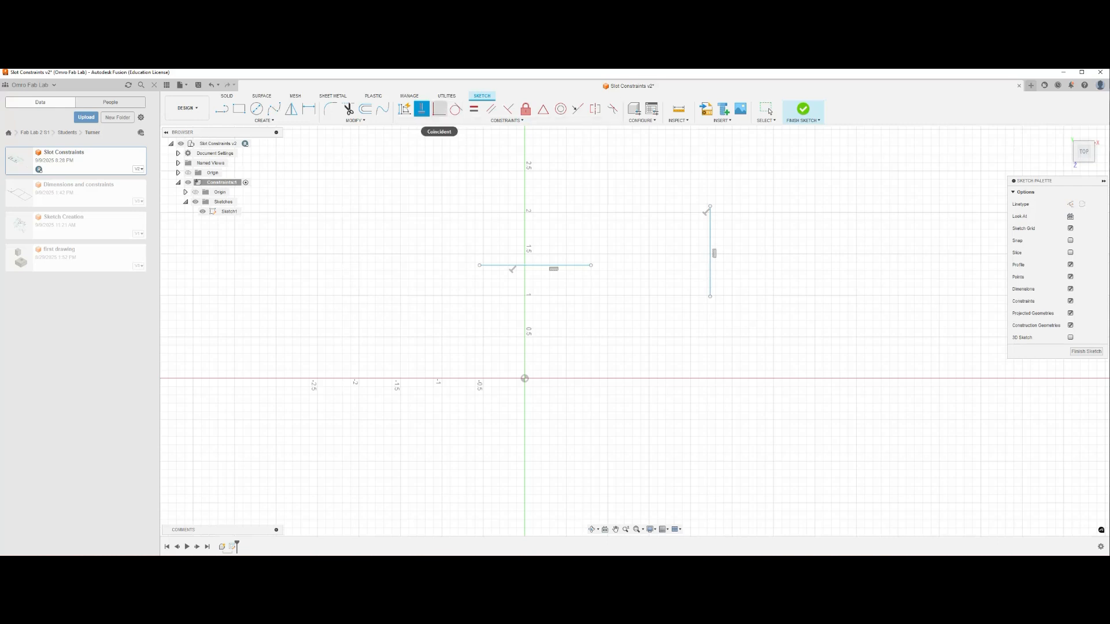
Make the right endpoint of the horizontal line coincident with the lower endpoint of the vertical line.
{"action": "left_click", "coordinate": [421, 120]}
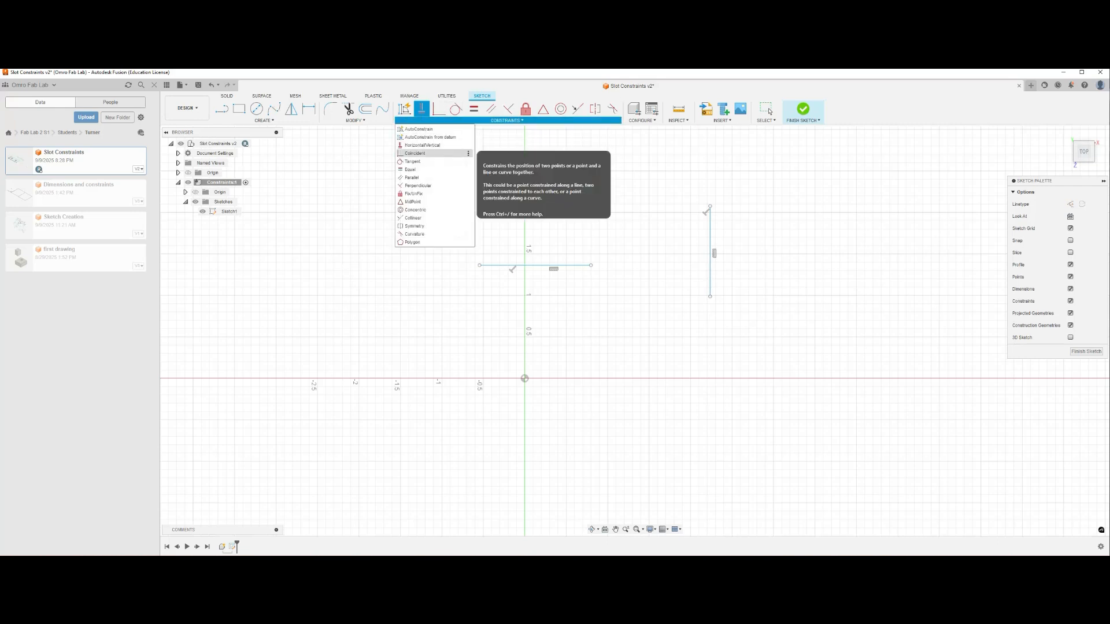
{"action": "left_click", "coordinate": [415, 153]}
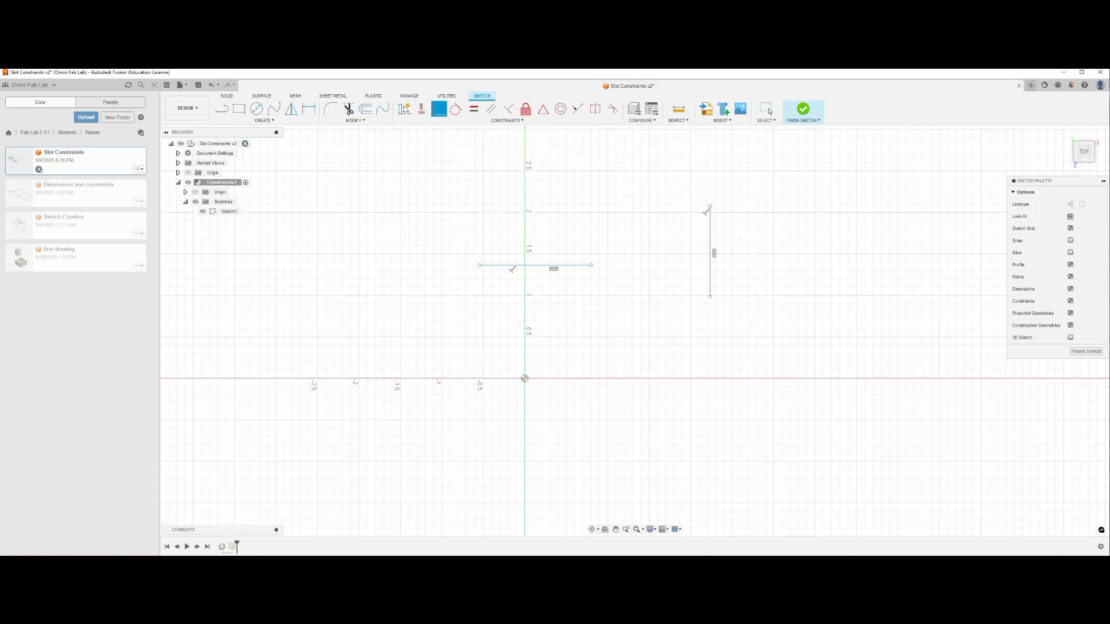
{"action": "left_click", "coordinate": [215, 212]}
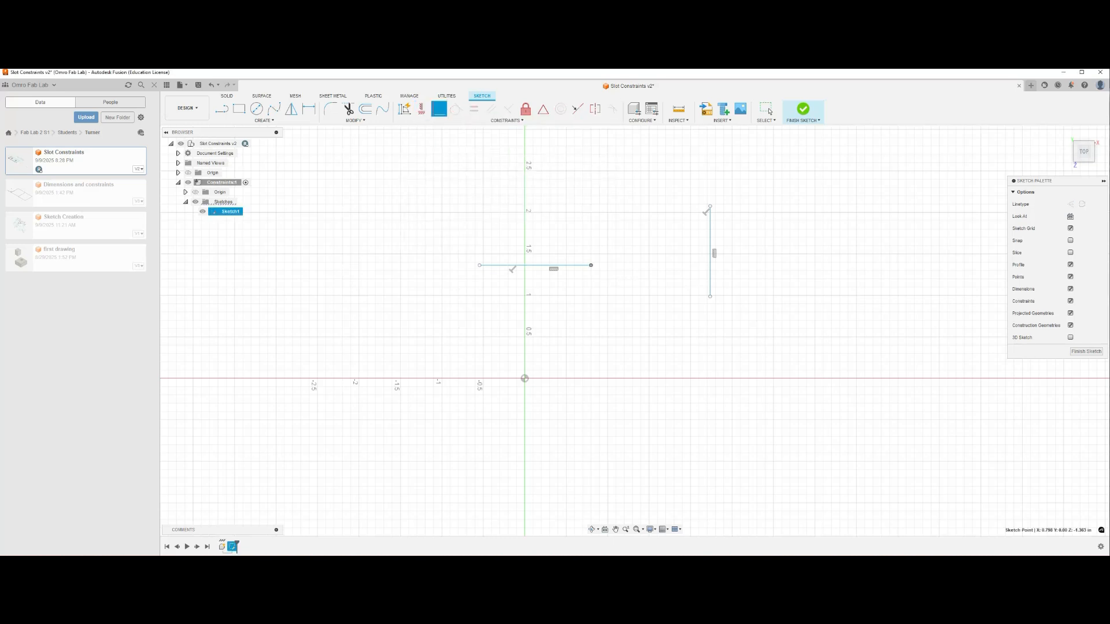
{"action": "left_click", "coordinate": [710, 297]}
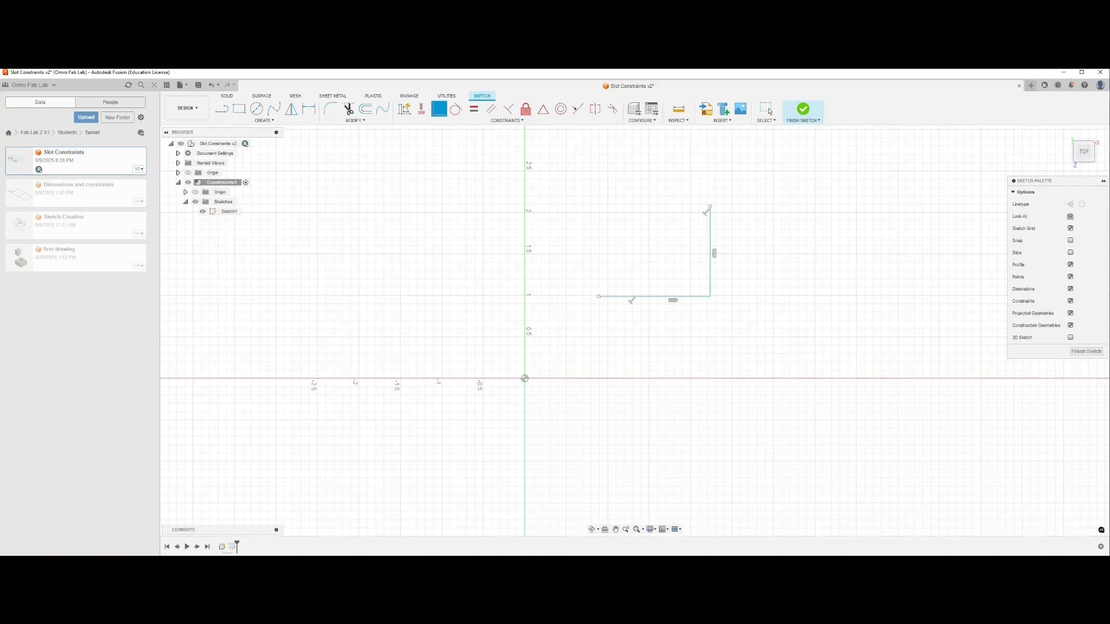
Draw a small center-diameter circle to the upper left of the two joined lines.
{"action": "left_click", "coordinate": [256, 109]}
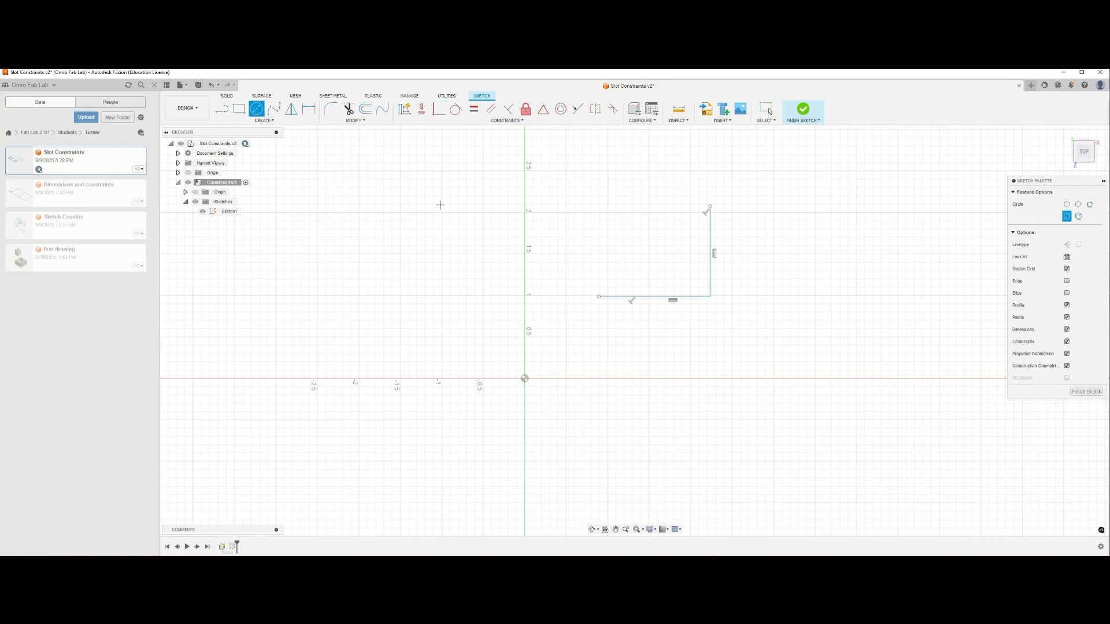
{"action": "left_click", "coordinate": [489, 201]}
{"action": "left_click", "coordinate": [516, 202]}
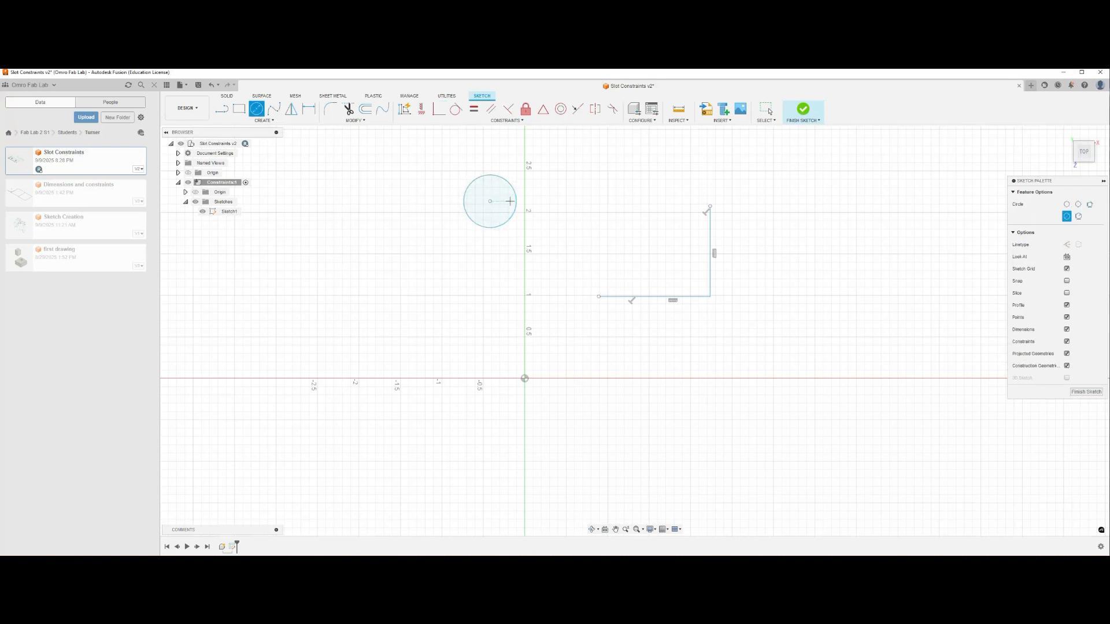
Try Tangent constraints between the circle and both the vertical and the horizontal line.
{"action": "left_click", "coordinate": [483, 121]}
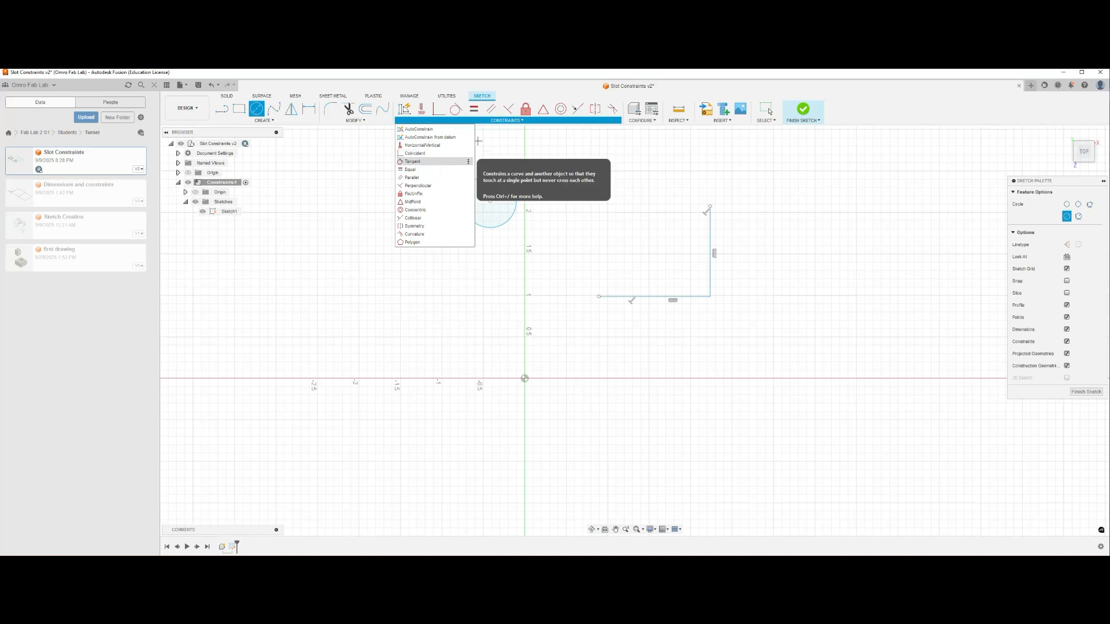
{"action": "left_click", "coordinate": [412, 161]}
{"action": "left_click", "coordinate": [710, 260]}
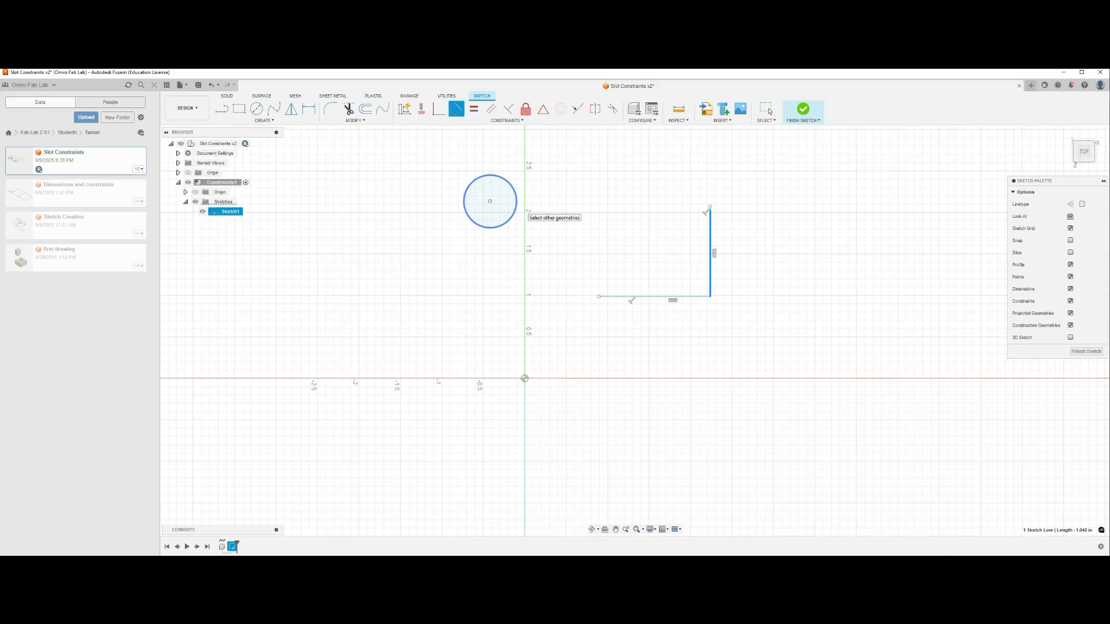
{"action": "left_click", "coordinate": [516, 207]}
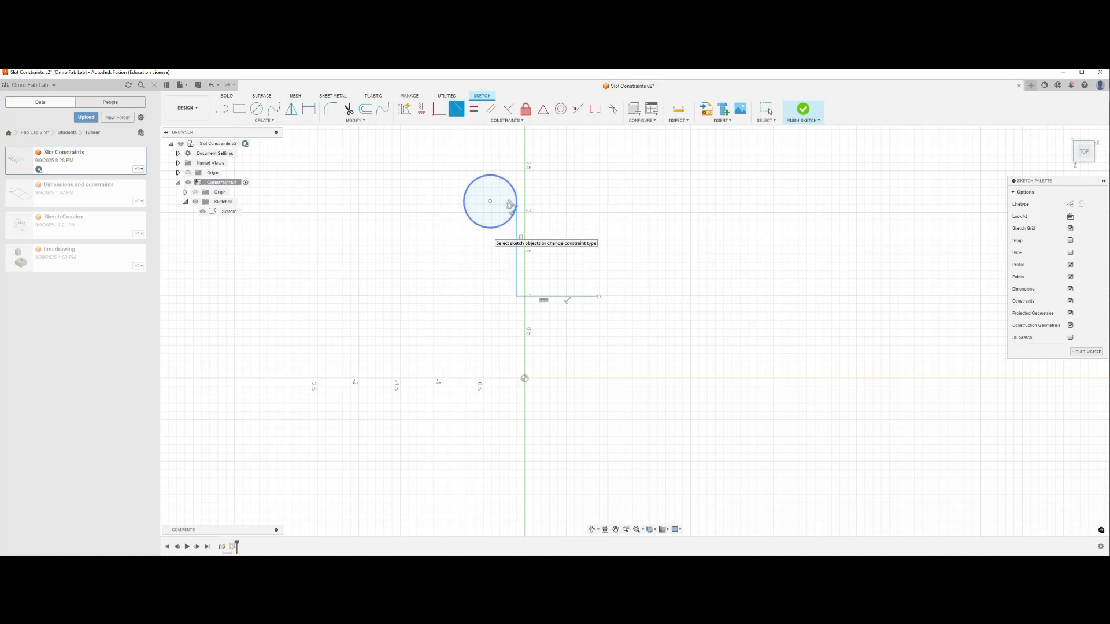
{"action": "left_click", "coordinate": [486, 228]}
{"action": "left_click", "coordinate": [552, 297]}
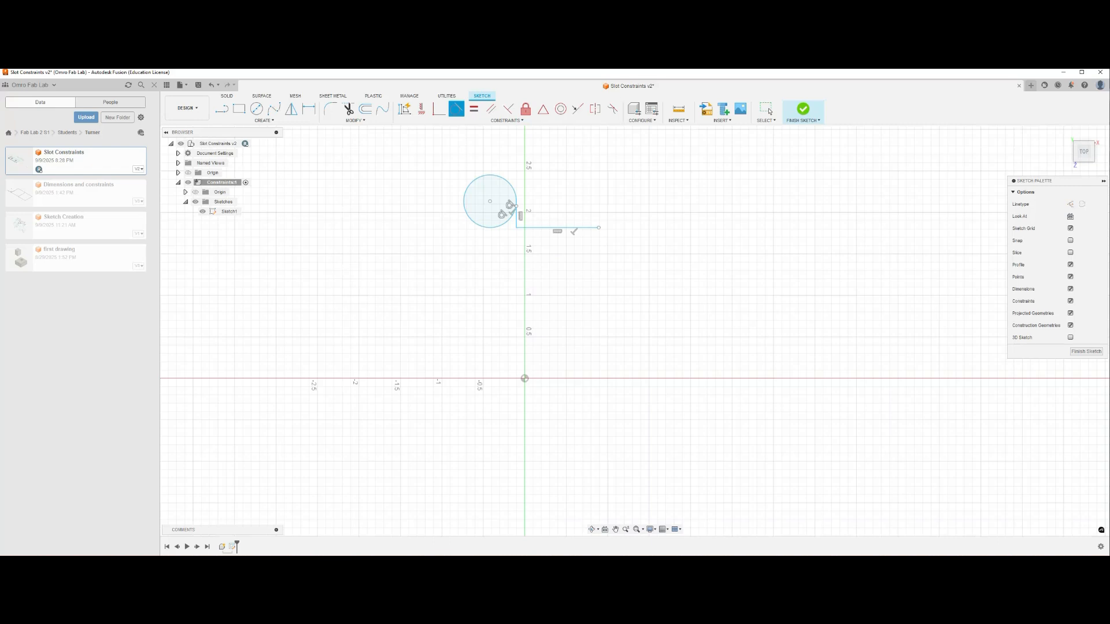
Undo both tangent constraints between the circle and the lines.
{"action": "key", "text": "Escape"}
{"action": "key", "text": "ctrl+z"}
{"action": "key", "text": "ctrl+z"}
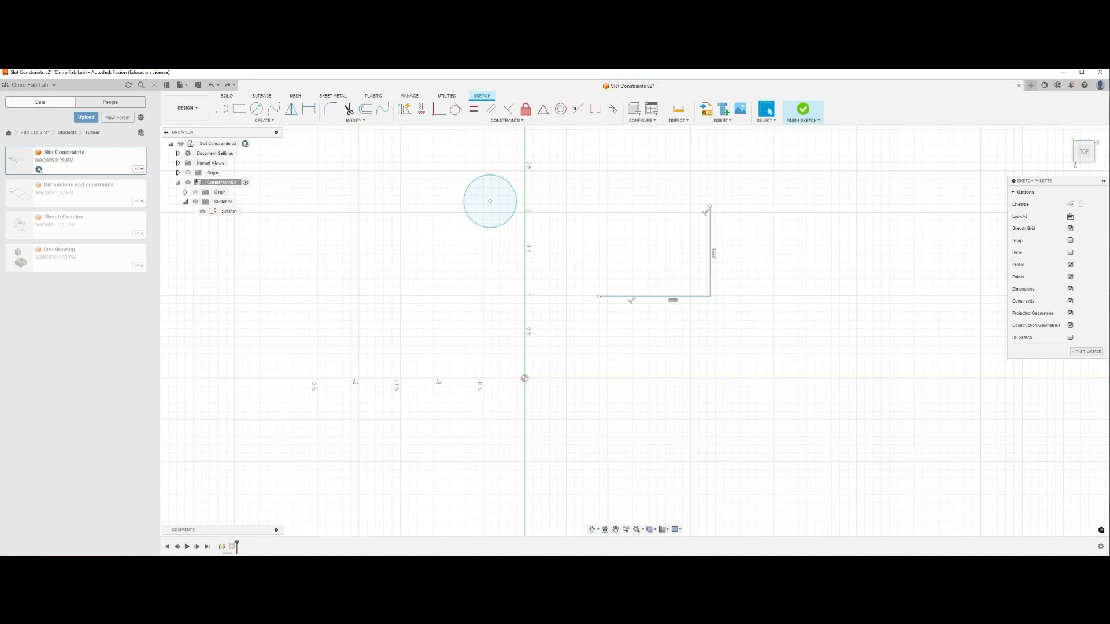
Enlarge the circle to about 0.95 in diameter and move it inside the corner formed by the two lines.
{"action": "mouse_move", "coordinate": [490, 228]}
{"action": "left_mouse_down"}
{"action": "mouse_move", "coordinate": [490, 315]}
{"action": "mouse_move", "coordinate": [490, 261]}
{"action": "left_mouse_up"}
{"action": "left_click_drag", "start_coordinate": [491, 201], "coordinate": [639, 234]}
{"action": "left_click_drag", "start_coordinate": [681, 275], "coordinate": [661, 247]}
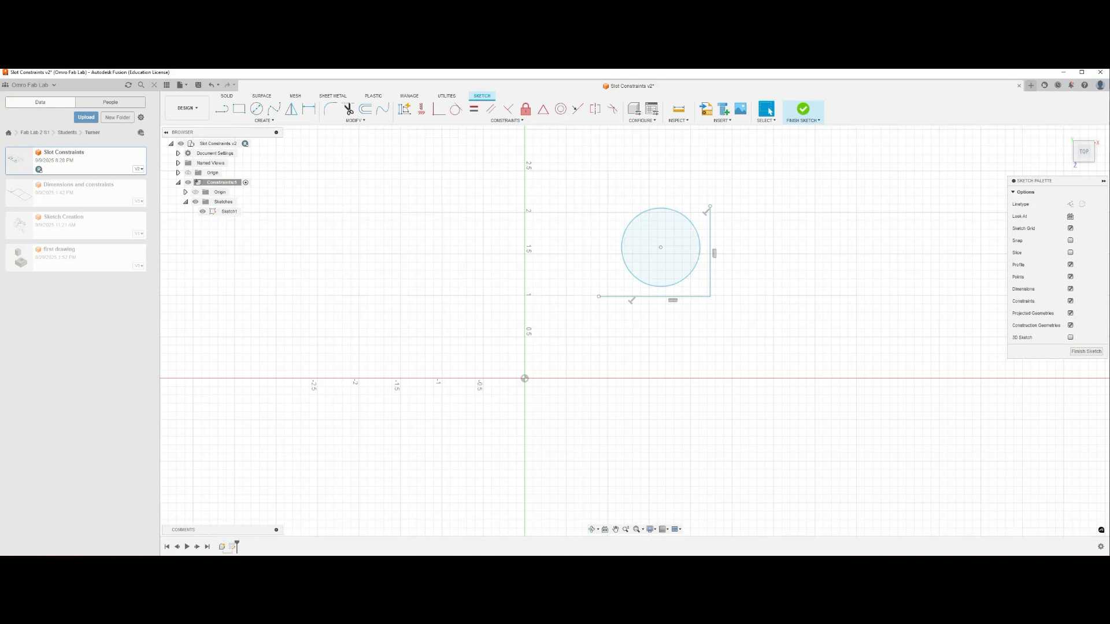
Make the circle tangent to the vertical line and to the horizontal line below it.
{"action": "left_click", "coordinate": [456, 109]}
{"action": "left_click", "coordinate": [699, 255]}
{"action": "left_click", "coordinate": [710, 254]}
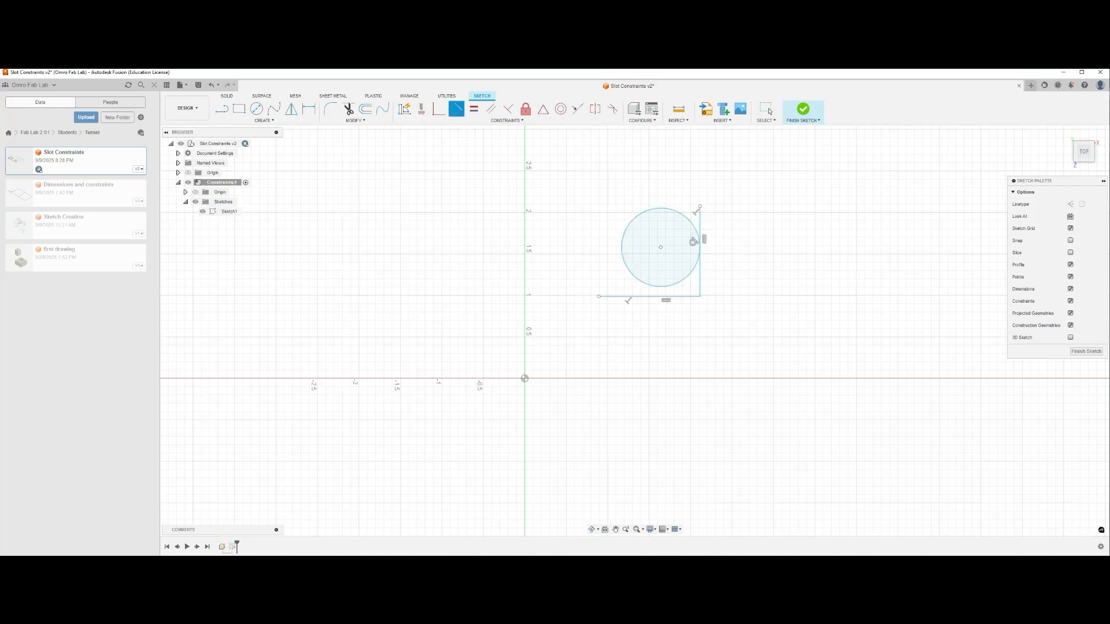
{"action": "left_click", "coordinate": [663, 287]}
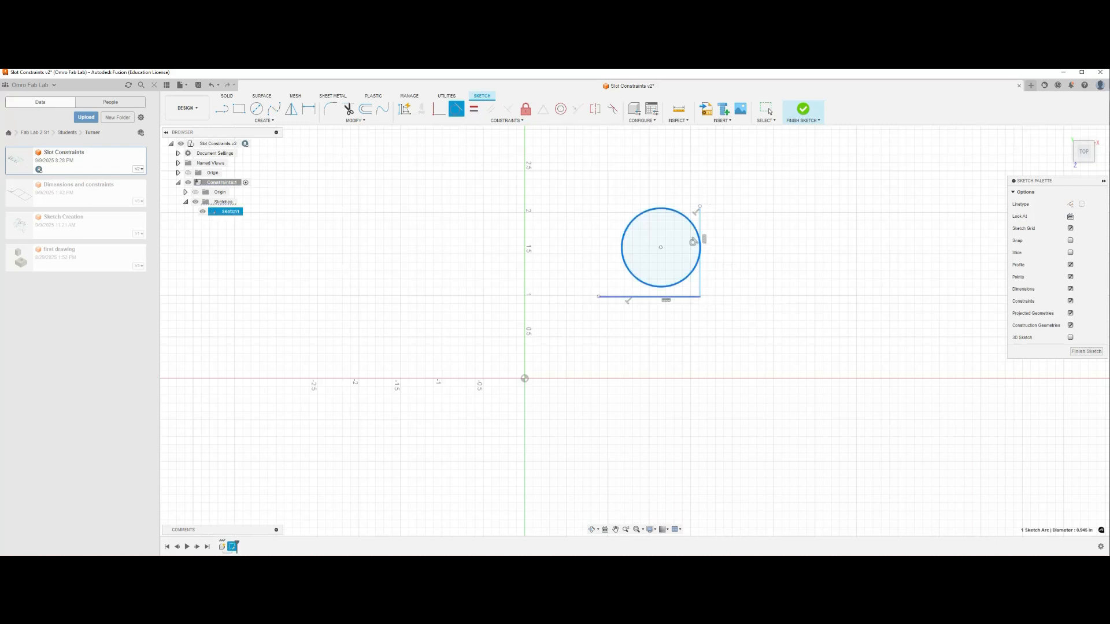
{"action": "left_click", "coordinate": [661, 297]}
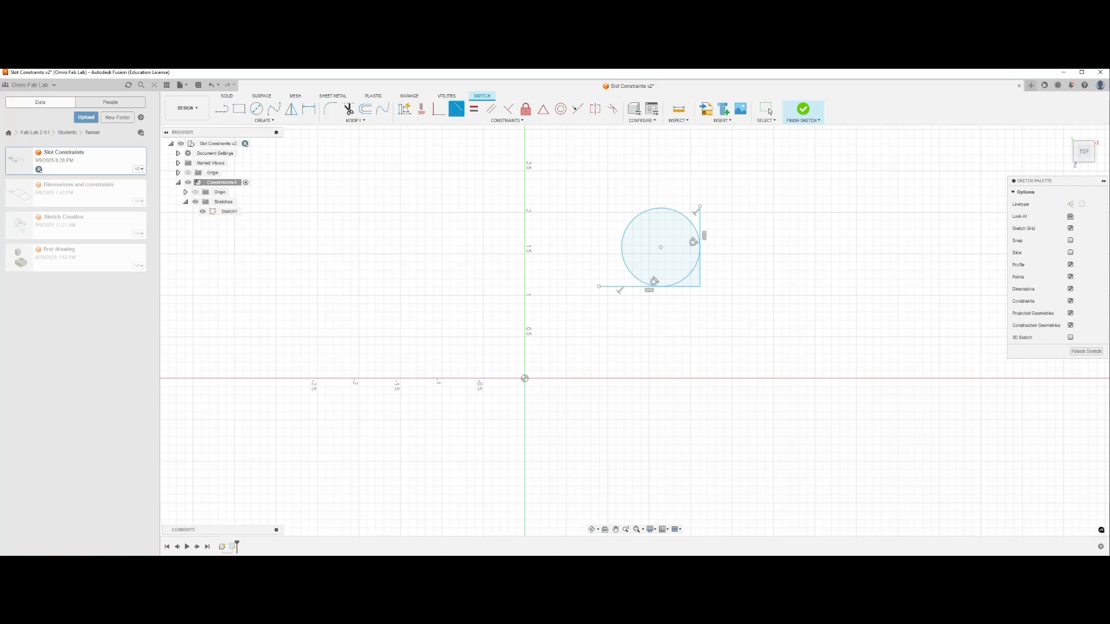
Draw a horizontal line leftward from the upper endpoint of the vertical line, passing just above the circle.
{"action": "key", "text": "l"}
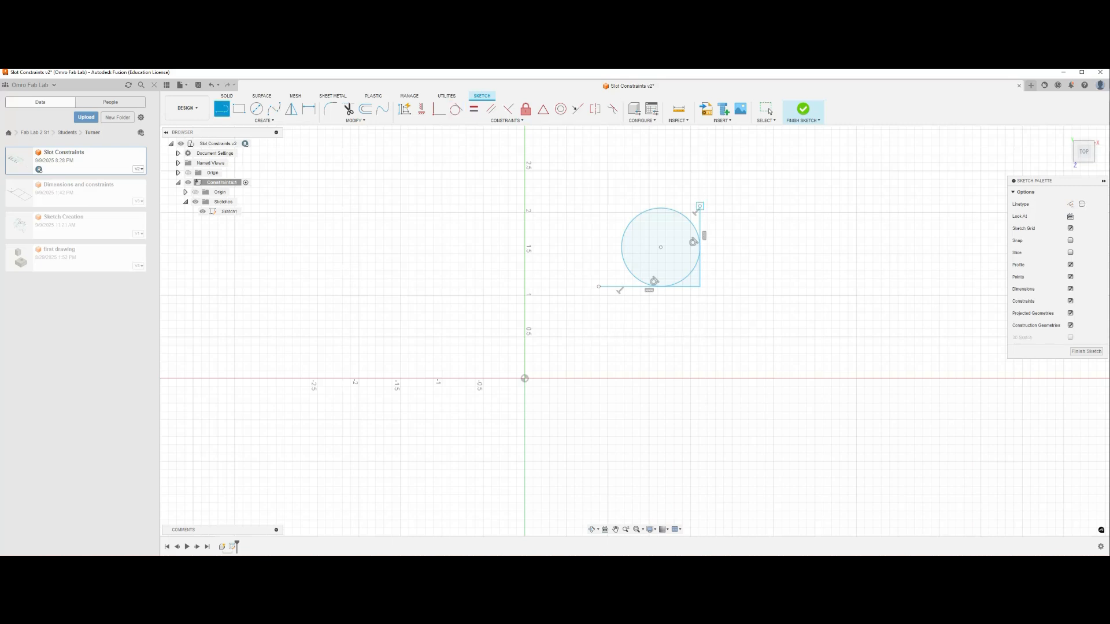
{"action": "left_click", "coordinate": [699, 206]}
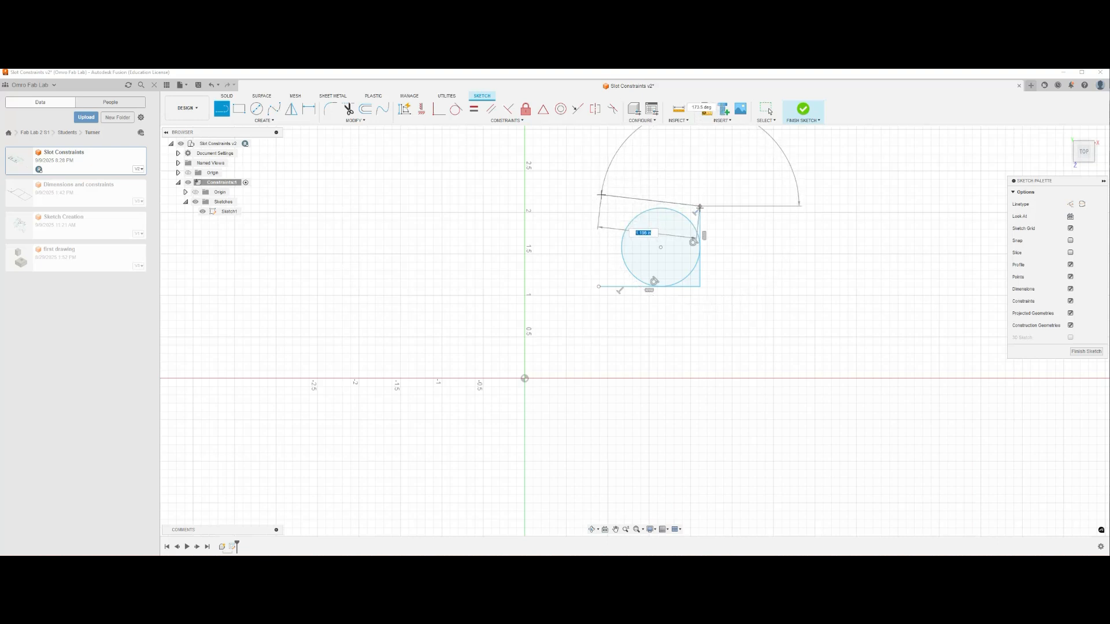
{"action": "left_click", "coordinate": [598, 207]}
{"action": "key", "text": "Escape"}
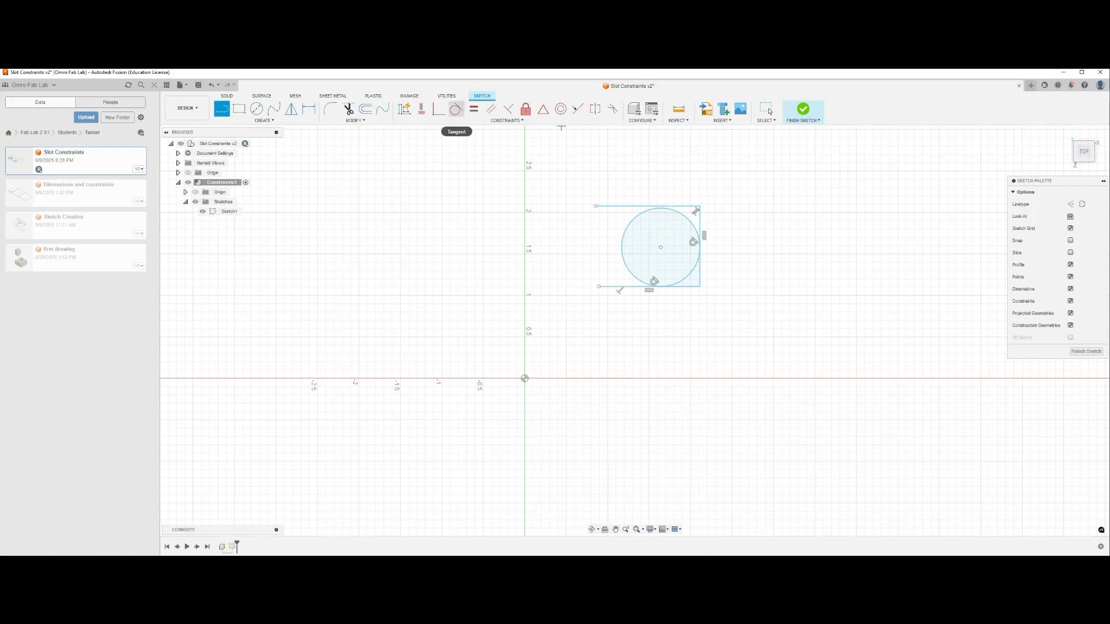
Make the upper horizontal line tangent to the circle and stretch its free end farther left than the lower line.
{"action": "left_click", "coordinate": [456, 109]}
{"action": "left_click", "coordinate": [647, 205]}
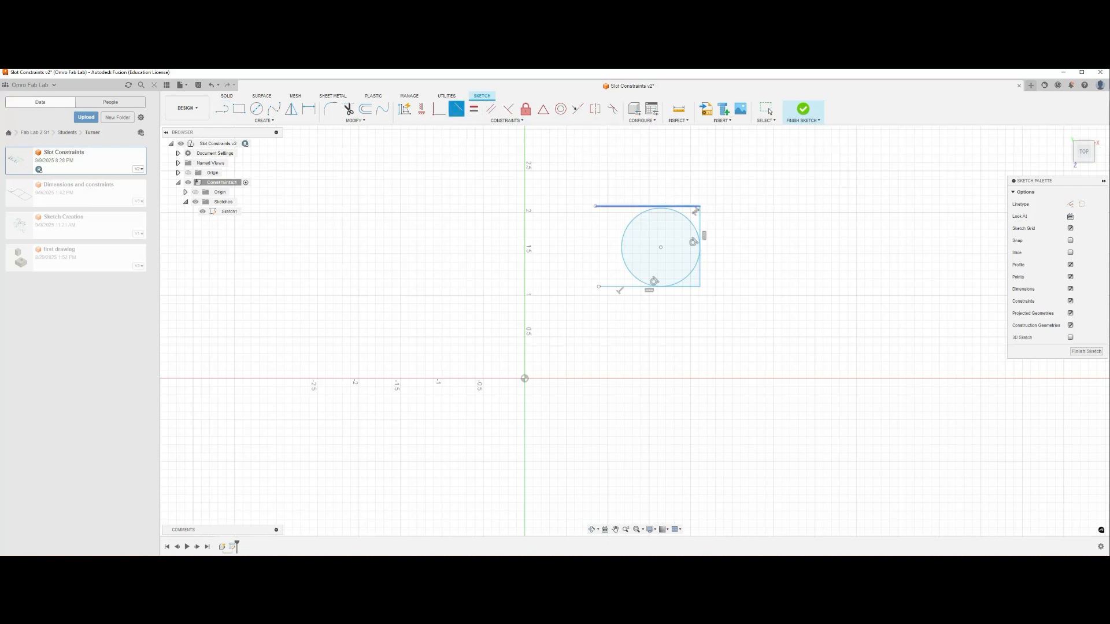
{"action": "left_click", "coordinate": [634, 218]}
{"action": "left_click", "coordinate": [769, 111]}
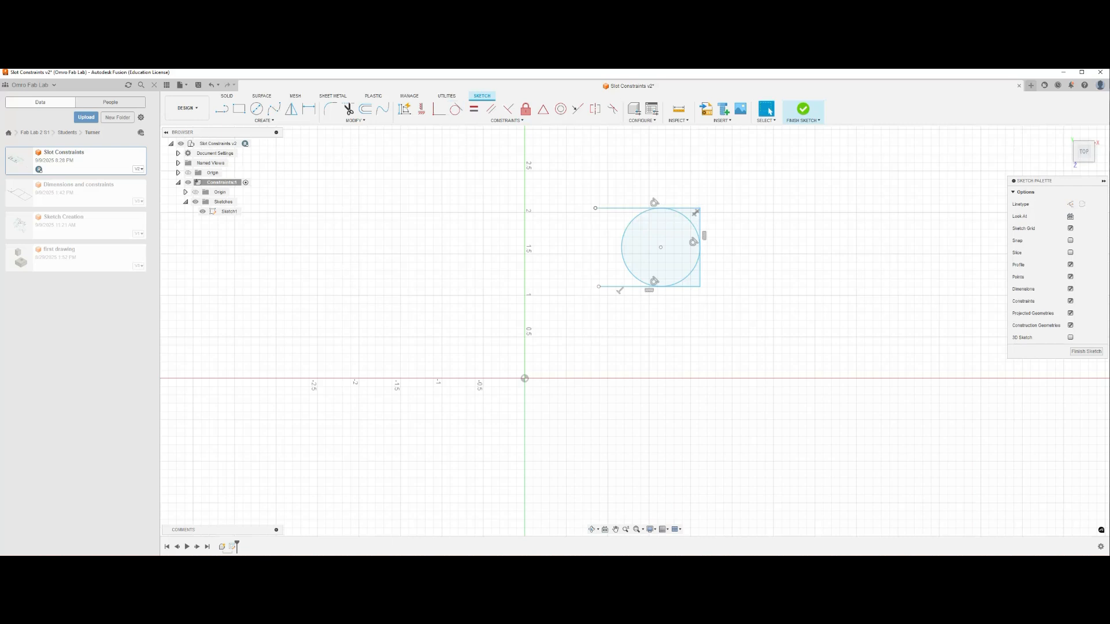
{"action": "mouse_move", "coordinate": [595, 208]}
{"action": "left_mouse_down"}
{"action": "mouse_move", "coordinate": [549, 208]}
{"action": "mouse_move", "coordinate": [570, 208]}
{"action": "left_mouse_up"}
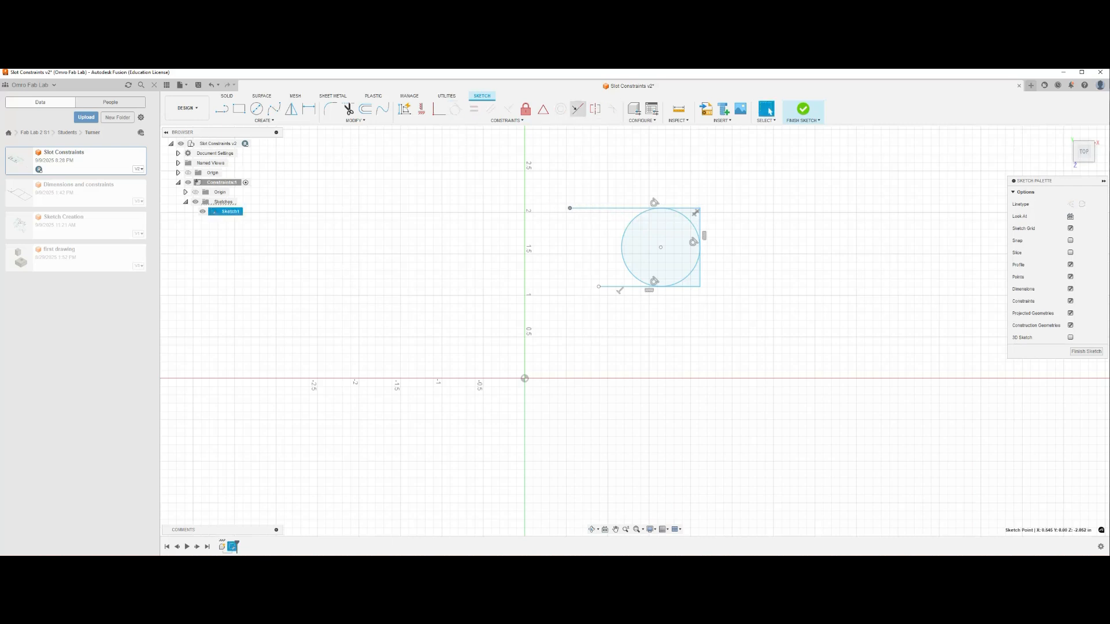
{"action": "key", "text": "Escape"}
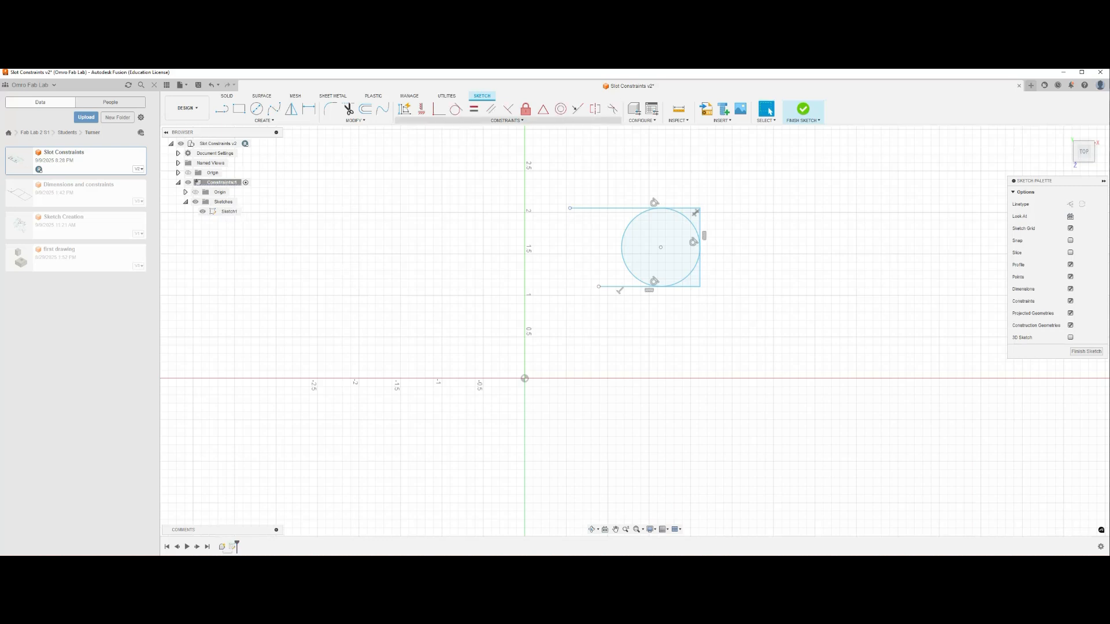
Try an Equal constraint between the upper and lower horizontal lines, and undo it.
{"action": "left_click", "coordinate": [506, 120]}
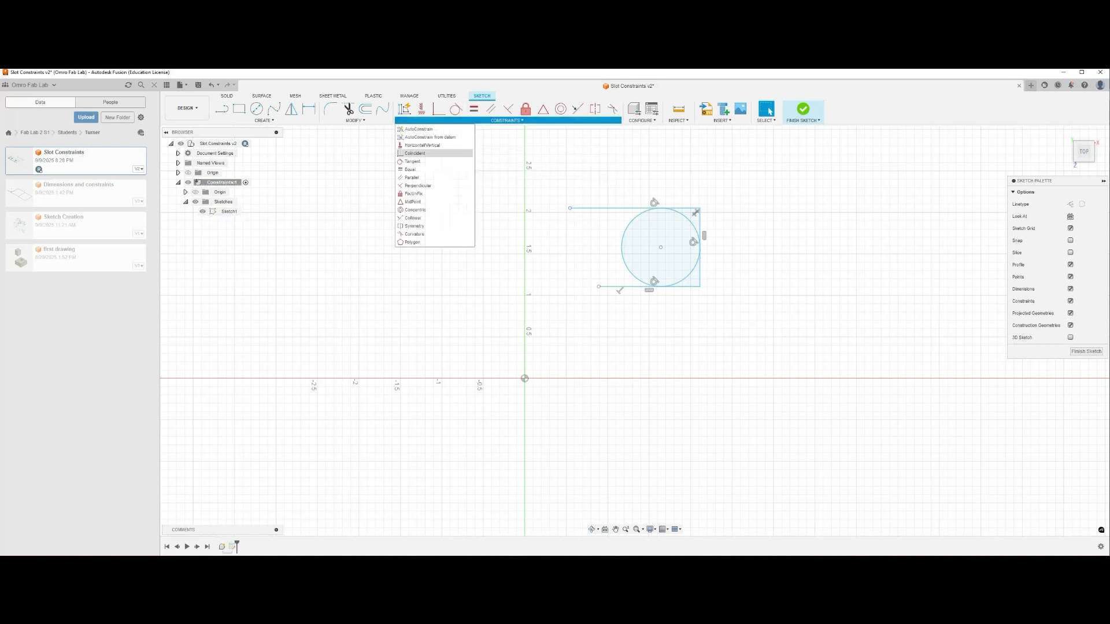
{"action": "left_click", "coordinate": [412, 170]}
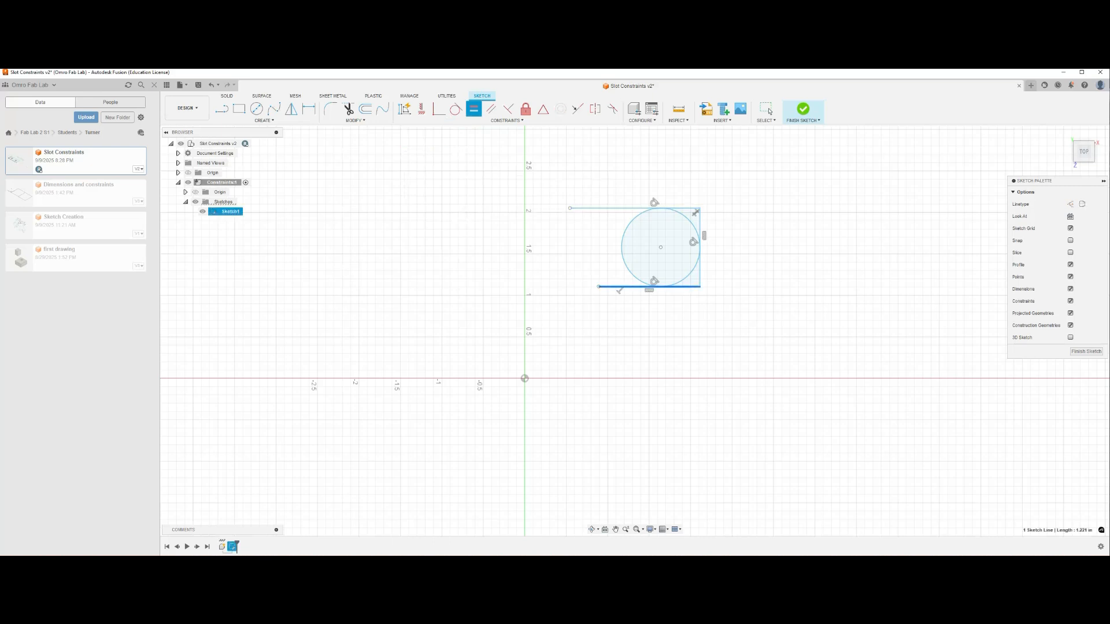
{"action": "left_click", "coordinate": [607, 208]}
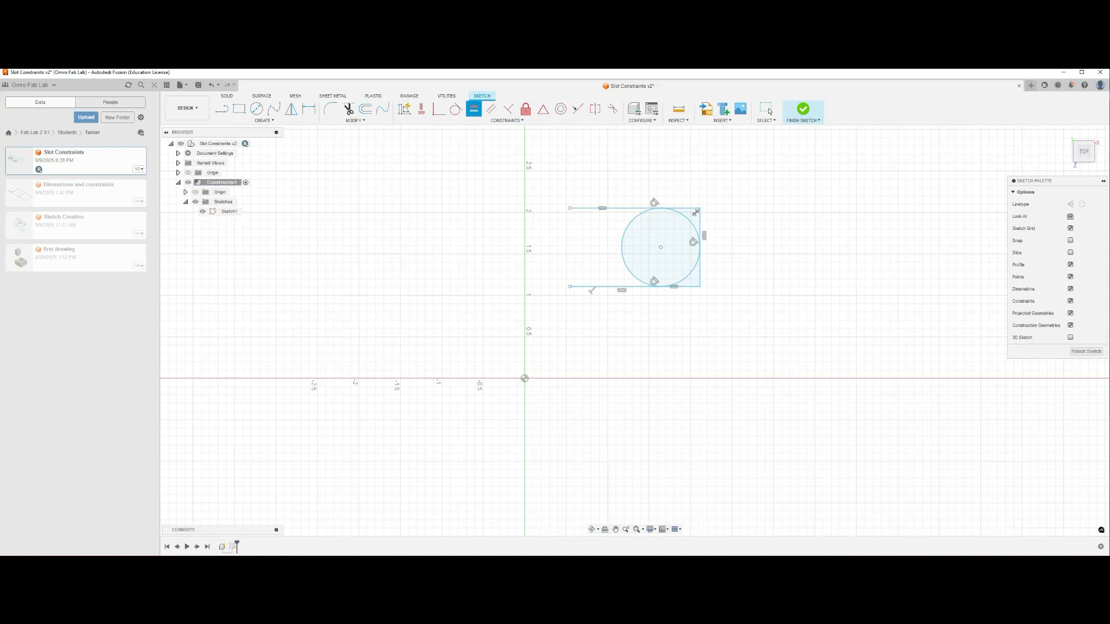
{"action": "left_click", "coordinate": [767, 109]}
{"action": "left_click", "coordinate": [474, 109]}
{"action": "left_click", "coordinate": [595, 208]}
{"action": "left_click", "coordinate": [610, 286]}
{"action": "left_click", "coordinate": [767, 109]}
{"action": "key", "text": "ctrl+z"}
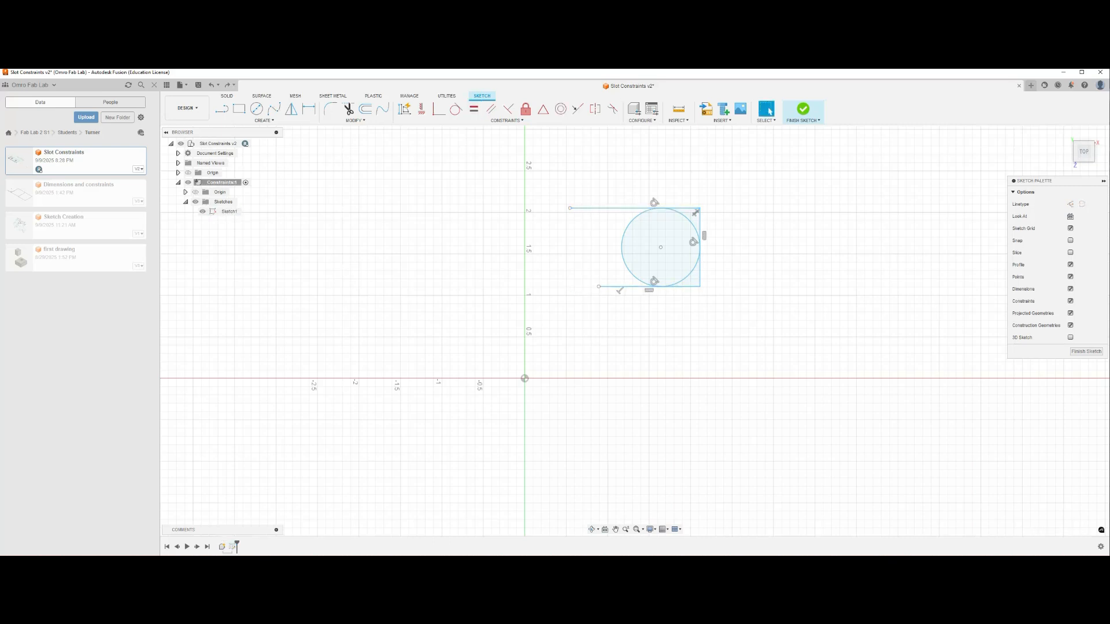
Apply an Equal constraint between the lower and upper horizontal lines, and shorten both by moving the upper line's free end toward the circle.
{"action": "left_click", "coordinate": [473, 109]}
{"action": "left_click", "coordinate": [627, 287]}
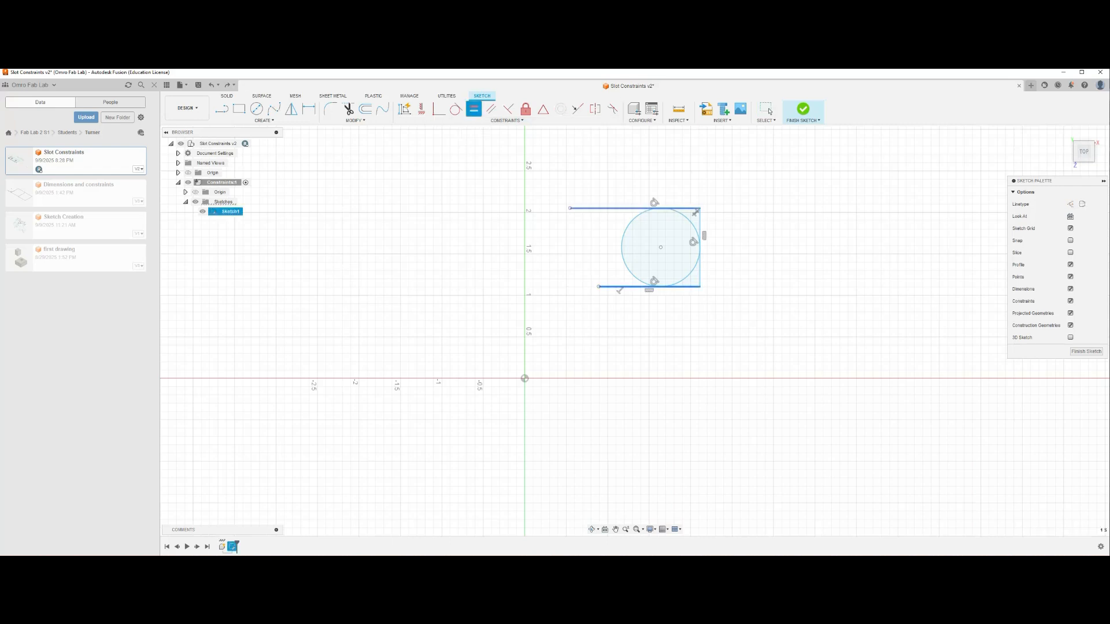
{"action": "left_click", "coordinate": [616, 208]}
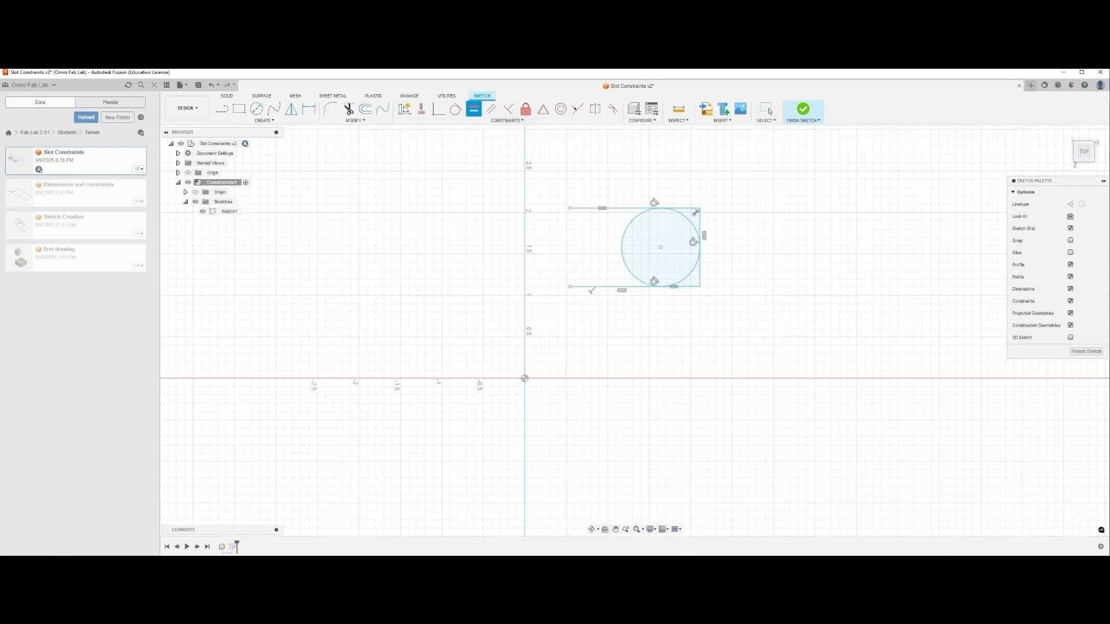
{"action": "left_click", "coordinate": [768, 110]}
{"action": "mouse_move", "coordinate": [570, 208]}
{"action": "left_mouse_down"}
{"action": "mouse_move", "coordinate": [606, 211]}
{"action": "mouse_move", "coordinate": [596, 201]}
{"action": "mouse_move", "coordinate": [599, 211]}
{"action": "left_mouse_up"}
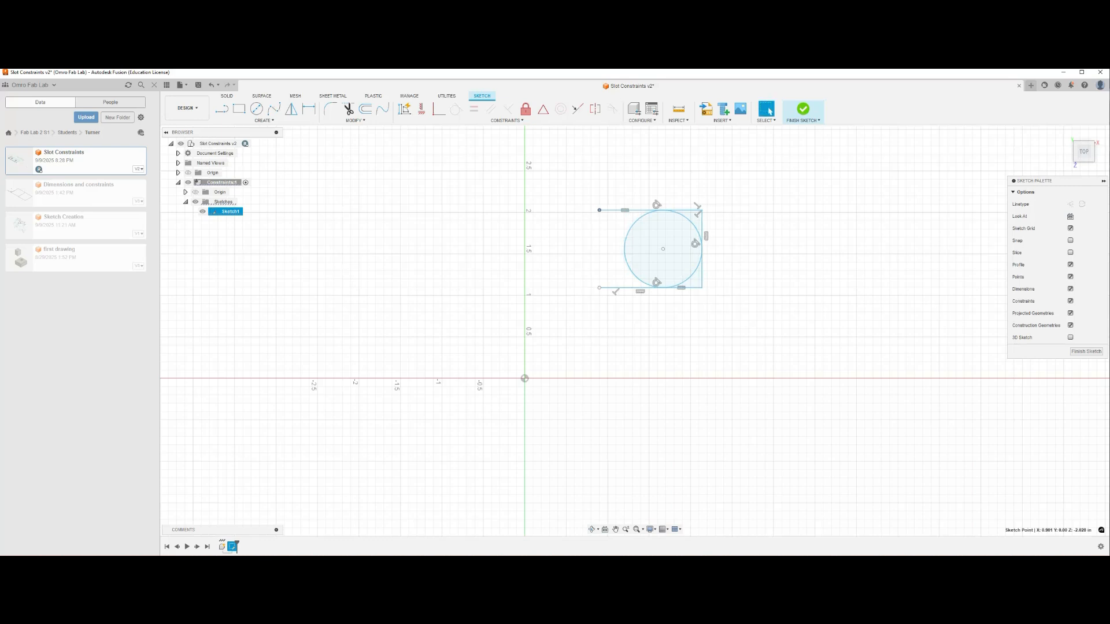
{"action": "left_click", "coordinate": [507, 121]}
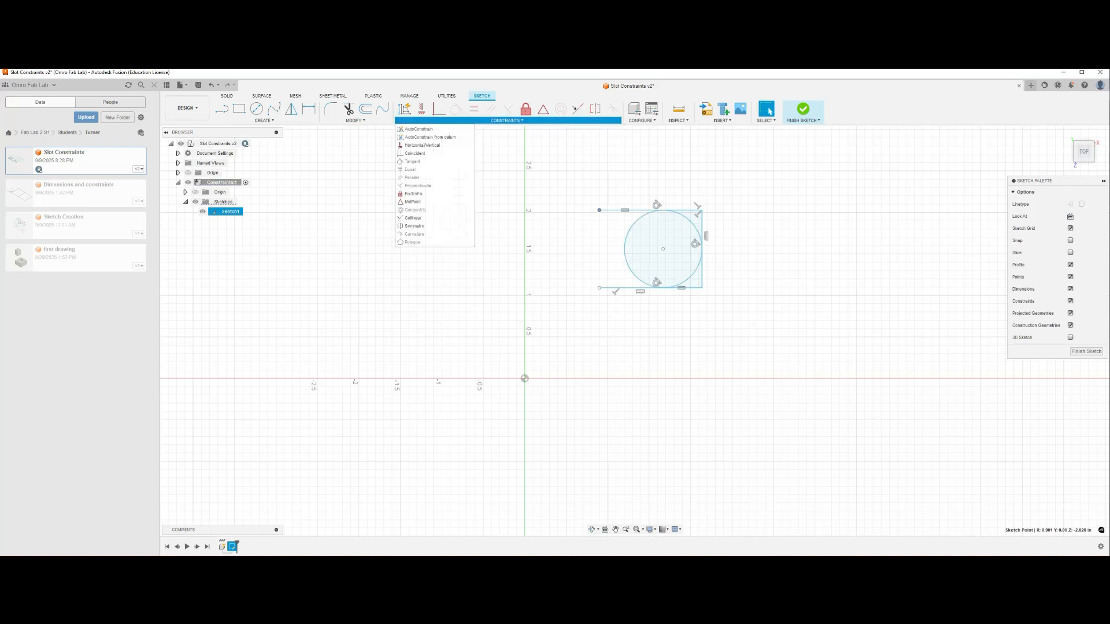
{"action": "key", "text": "Escape"}
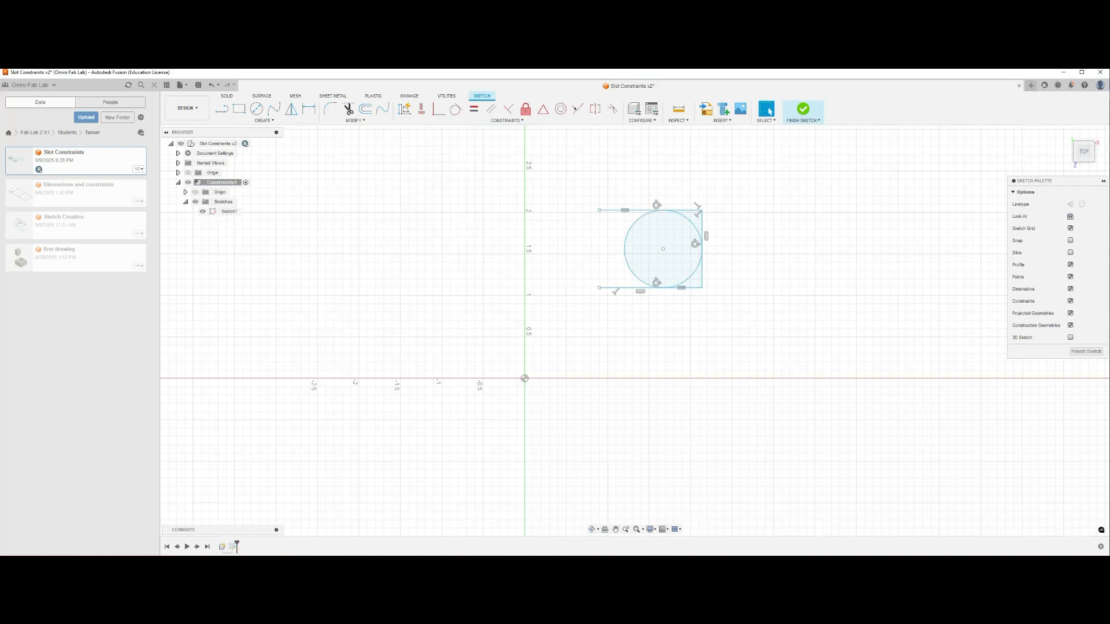
Draw a slightly slanted, near-vertical line between the vertical axis and the free ends of the two horizontal lines.
{"action": "key", "text": "l"}
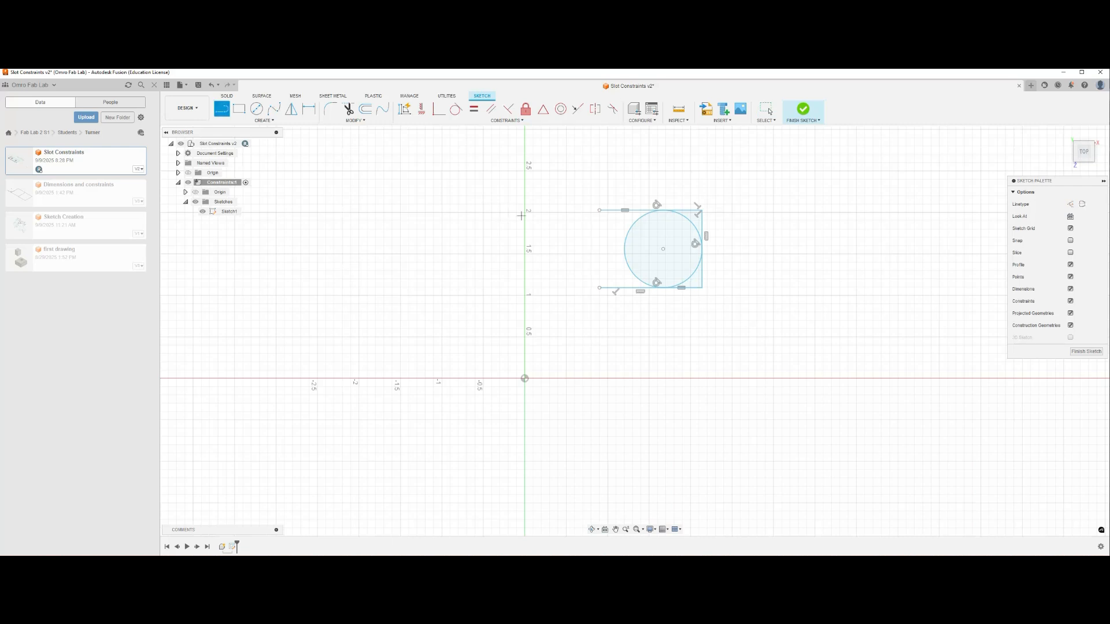
{"action": "left_click", "coordinate": [582, 201]}
{"action": "left_click", "coordinate": [570, 297]}
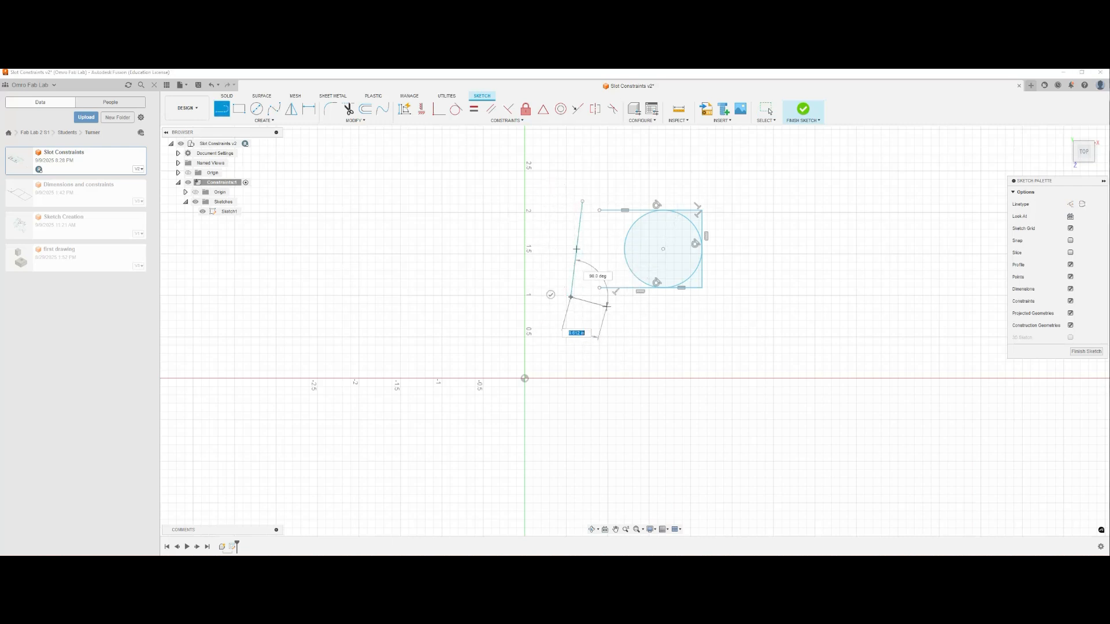
{"action": "key", "text": "Escape"}
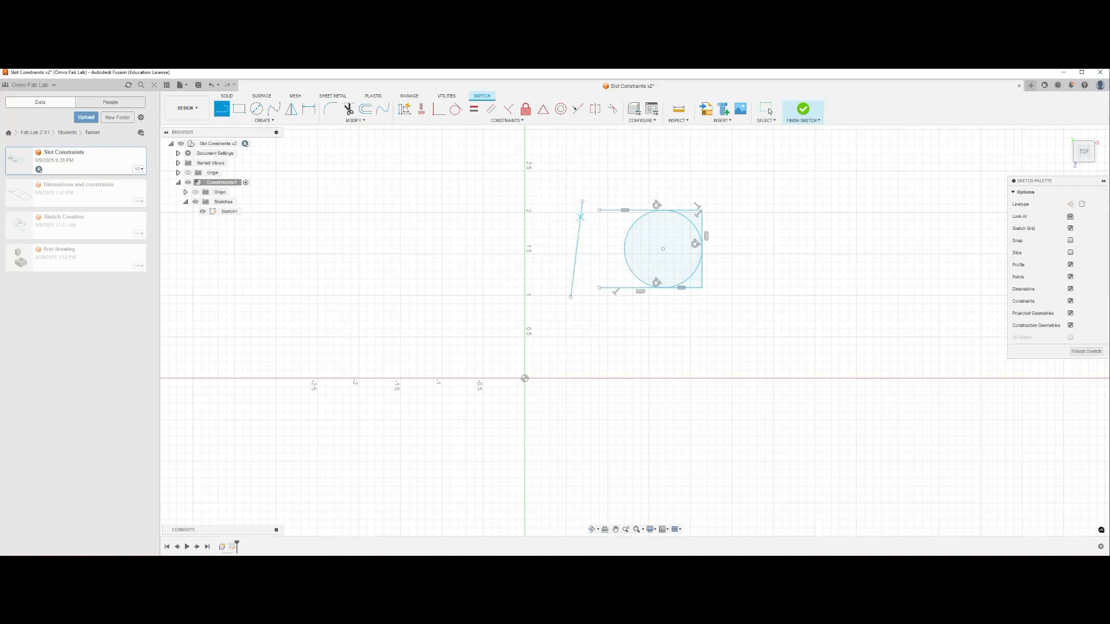
{"action": "right_click", "coordinate": [540, 215]}
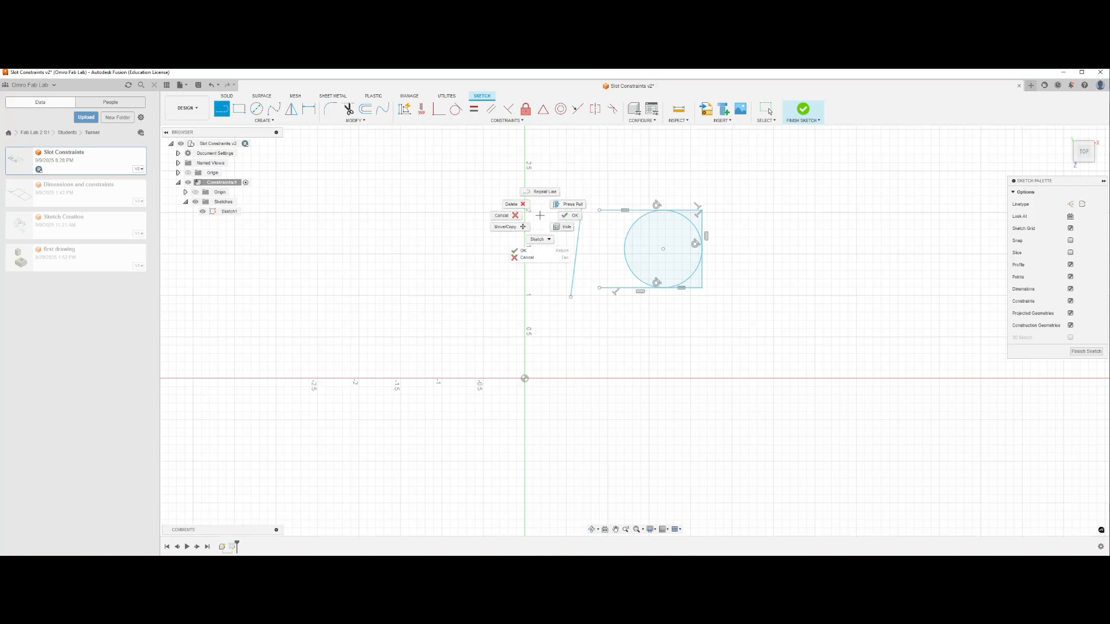
{"action": "left_click", "coordinate": [571, 215]}
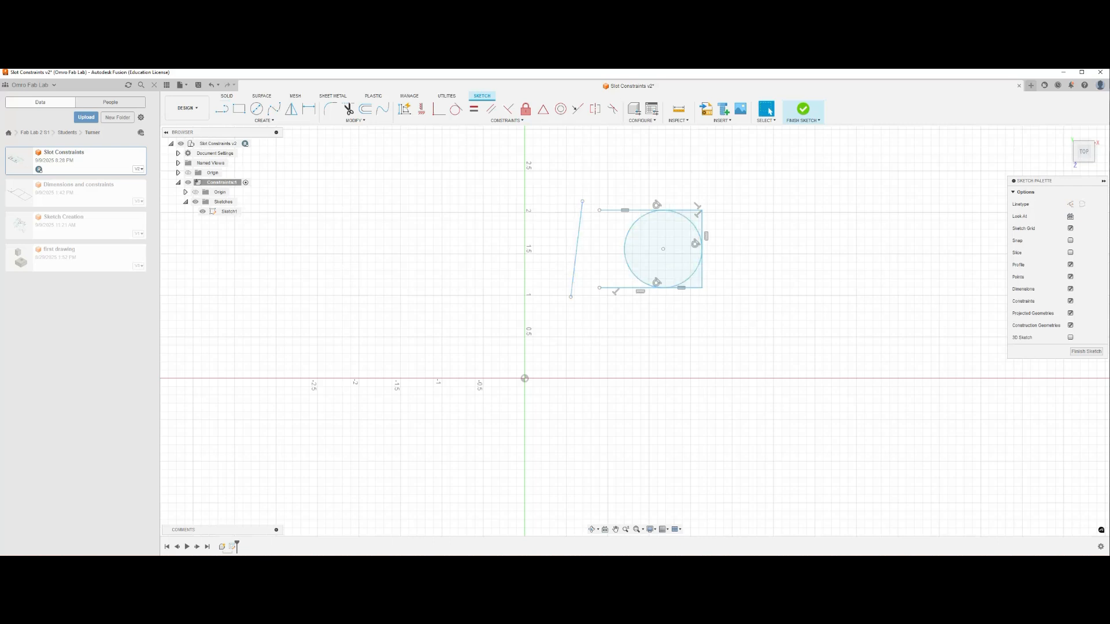
Make the slanted line parallel to the vertical line beside the circle, and stretch its lower end down to about 1.8 in total length.
{"action": "left_click", "coordinate": [506, 120]}
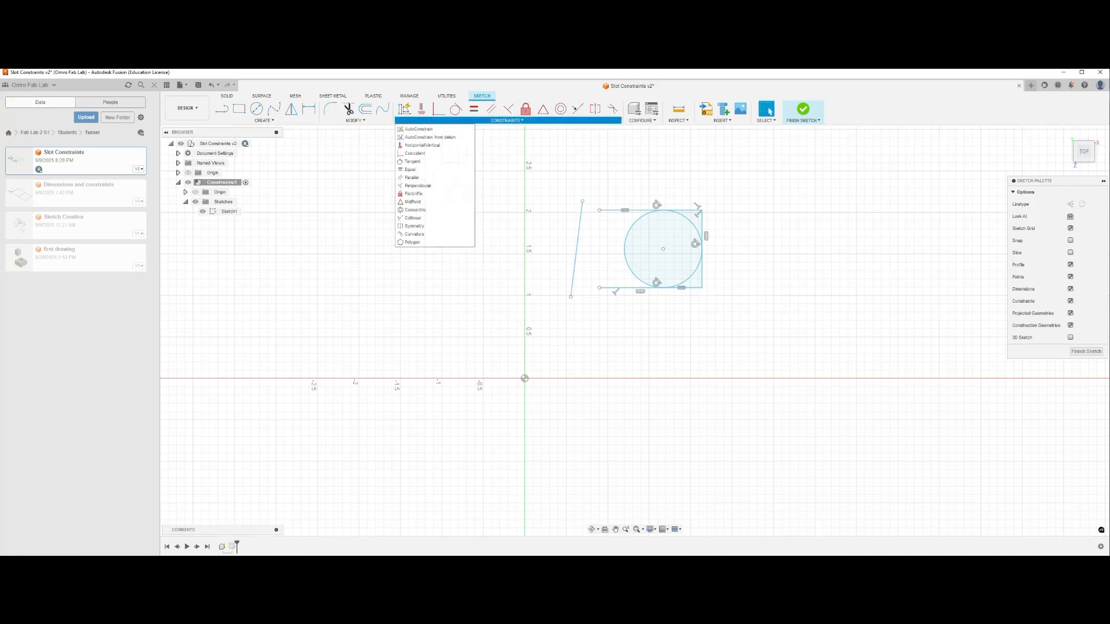
{"action": "left_click", "coordinate": [411, 177]}
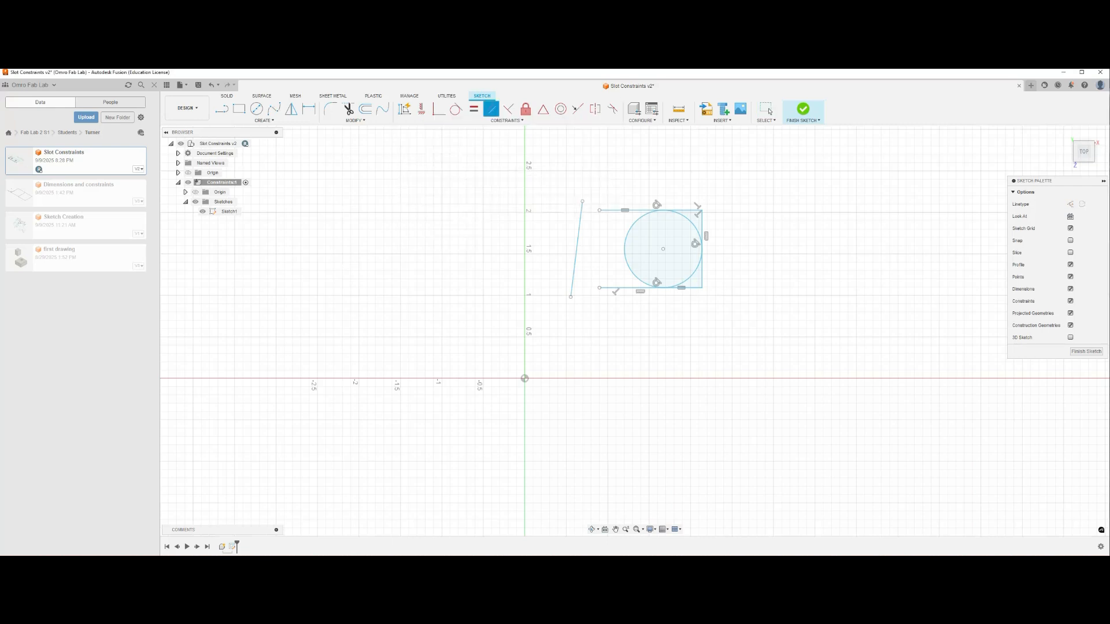
{"action": "left_click", "coordinate": [702, 262]}
{"action": "left_click", "coordinate": [576, 249]}
{"action": "right_click", "coordinate": [586, 308]}
{"action": "left_click", "coordinate": [615, 309]}
{"action": "left_click_drag", "start_coordinate": [577, 297], "coordinate": [577, 348]}
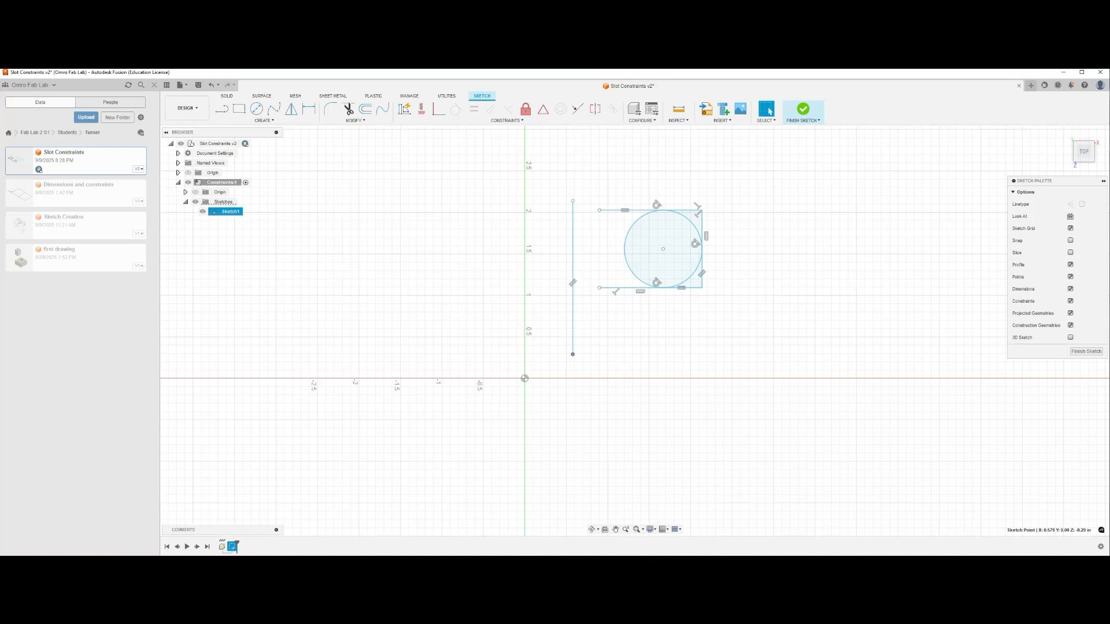
Draw a slightly sloping line about 1 in long below the circle, to the right of the long vertical line.
{"action": "left_click", "coordinate": [222, 109]}
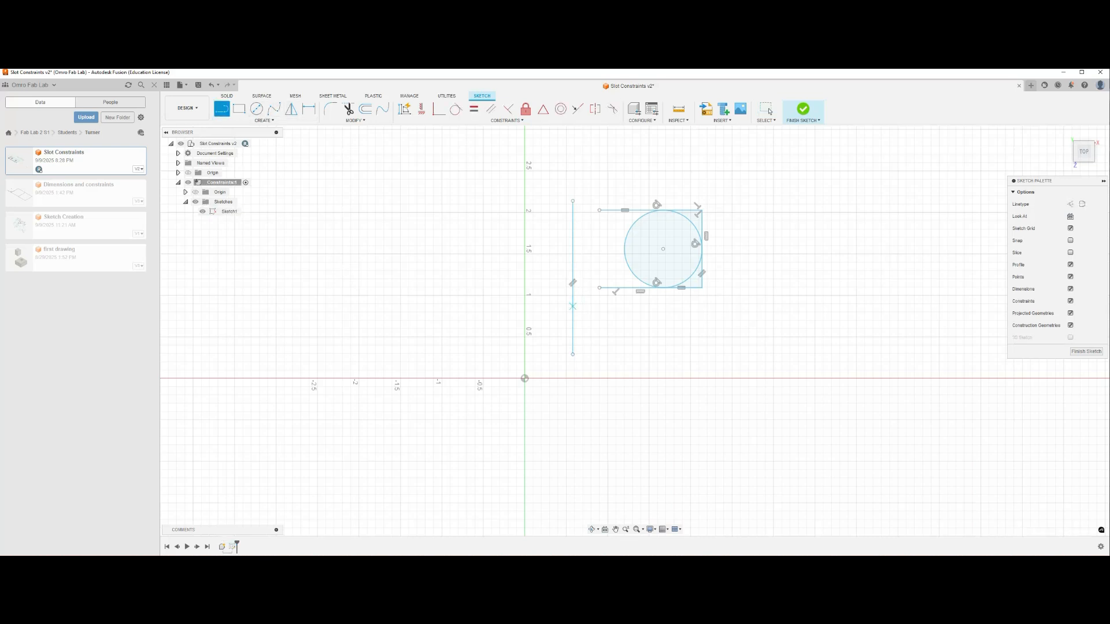
{"action": "left_click", "coordinate": [612, 334]}
{"action": "left_click", "coordinate": [695, 343]}
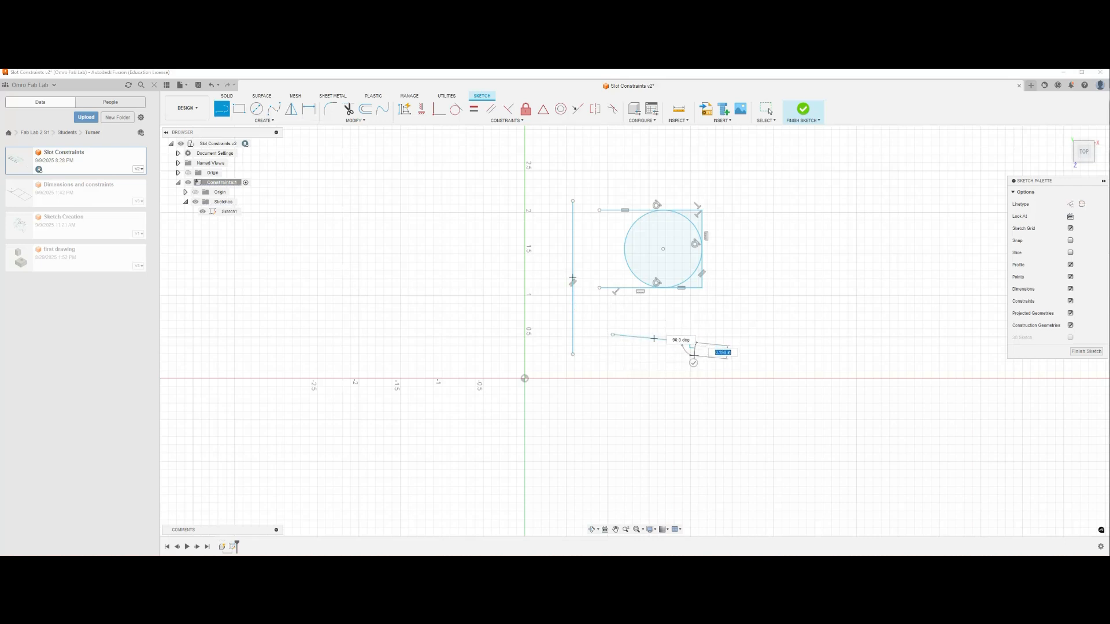
{"action": "key", "text": "Escape"}
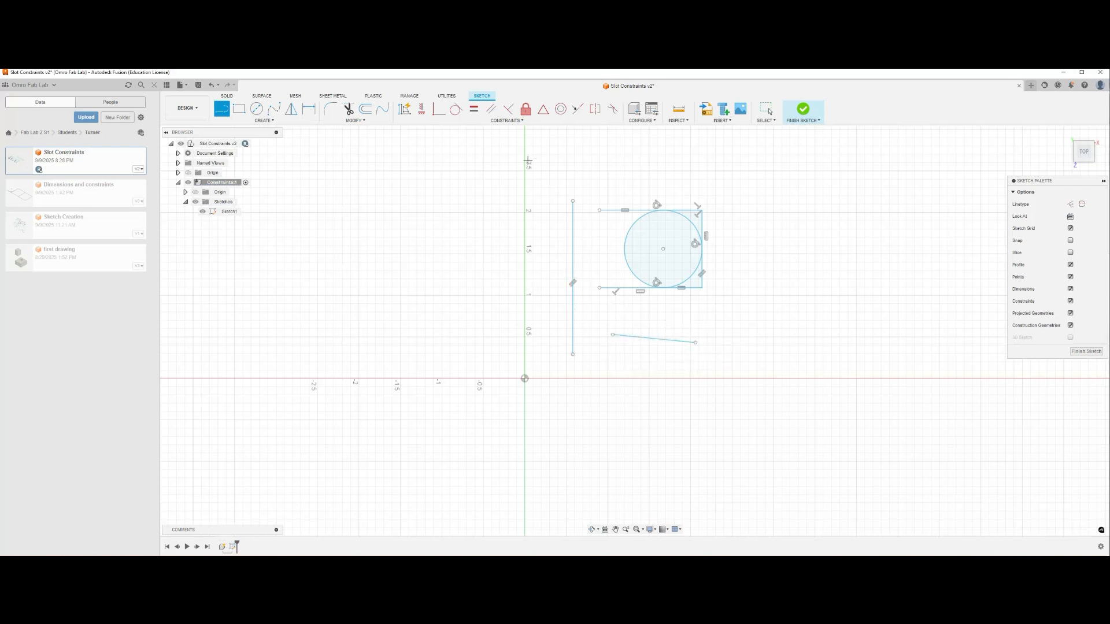
Make the sloping line perpendicular to the long vertical line, and move it slightly down and to the right.
{"action": "left_click", "coordinate": [500, 121]}
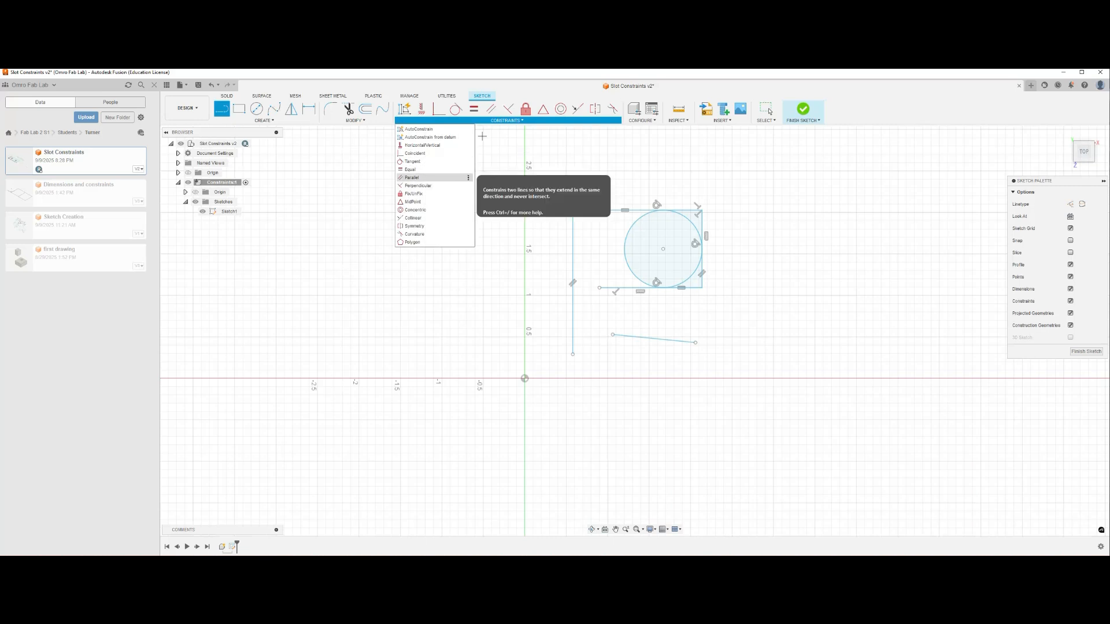
{"action": "left_click", "coordinate": [418, 186]}
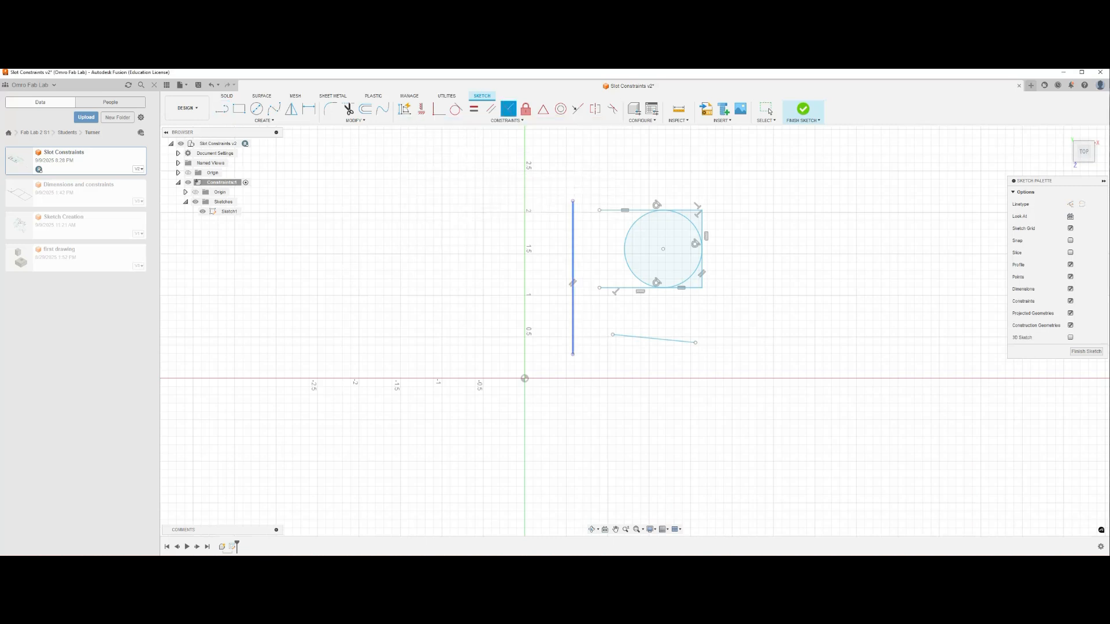
{"action": "left_click", "coordinate": [573, 306]}
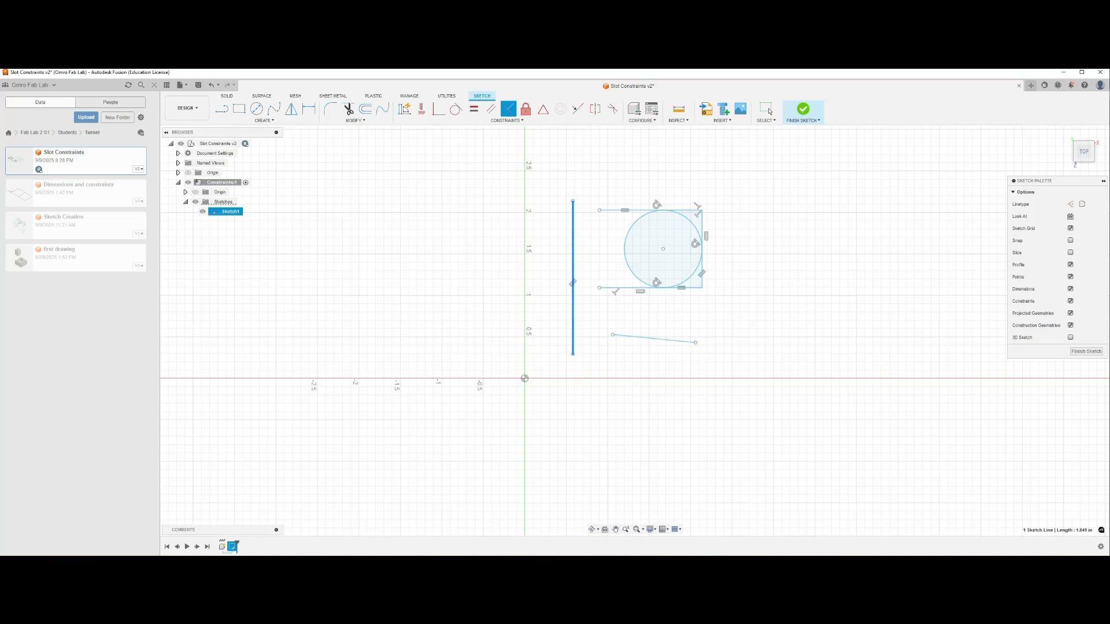
{"action": "left_click", "coordinate": [665, 340]}
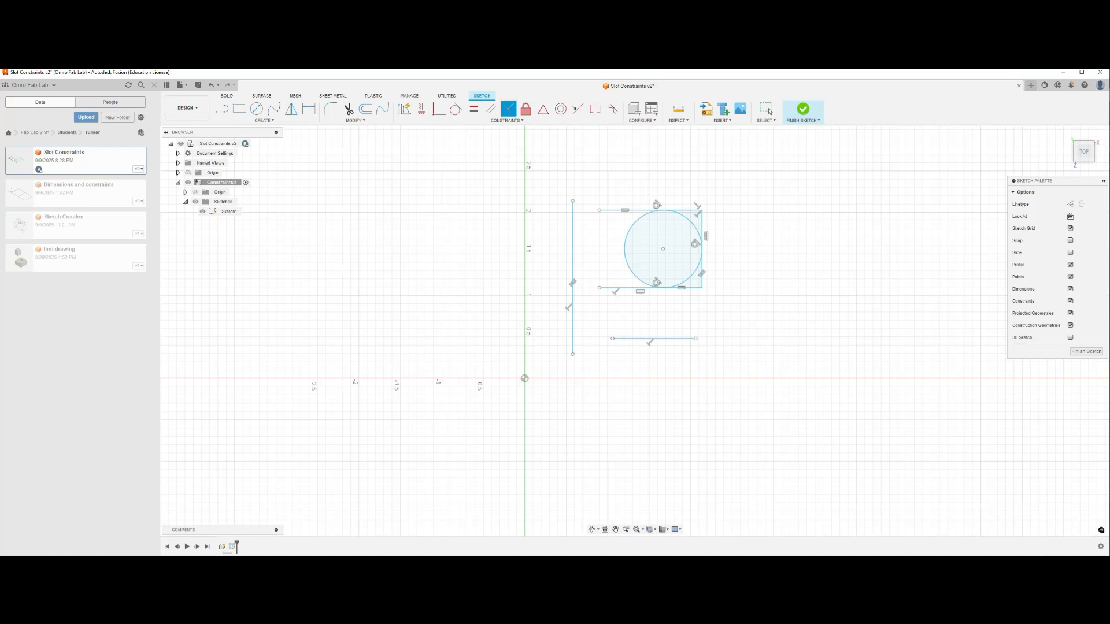
{"action": "key", "text": "Escape"}
{"action": "mouse_move", "coordinate": [659, 338]}
{"action": "left_mouse_down"}
{"action": "mouse_move", "coordinate": [672, 351]}
{"action": "mouse_move", "coordinate": [617, 371]}
{"action": "mouse_move", "coordinate": [616, 348]}
{"action": "mouse_move", "coordinate": [627, 362]}
{"action": "mouse_move", "coordinate": [580, 391]}
{"action": "mouse_move", "coordinate": [601, 390]}
{"action": "mouse_move", "coordinate": [581, 321]}
{"action": "mouse_move", "coordinate": [598, 360]}
{"action": "mouse_move", "coordinate": [673, 347]}
{"action": "left_mouse_up"}
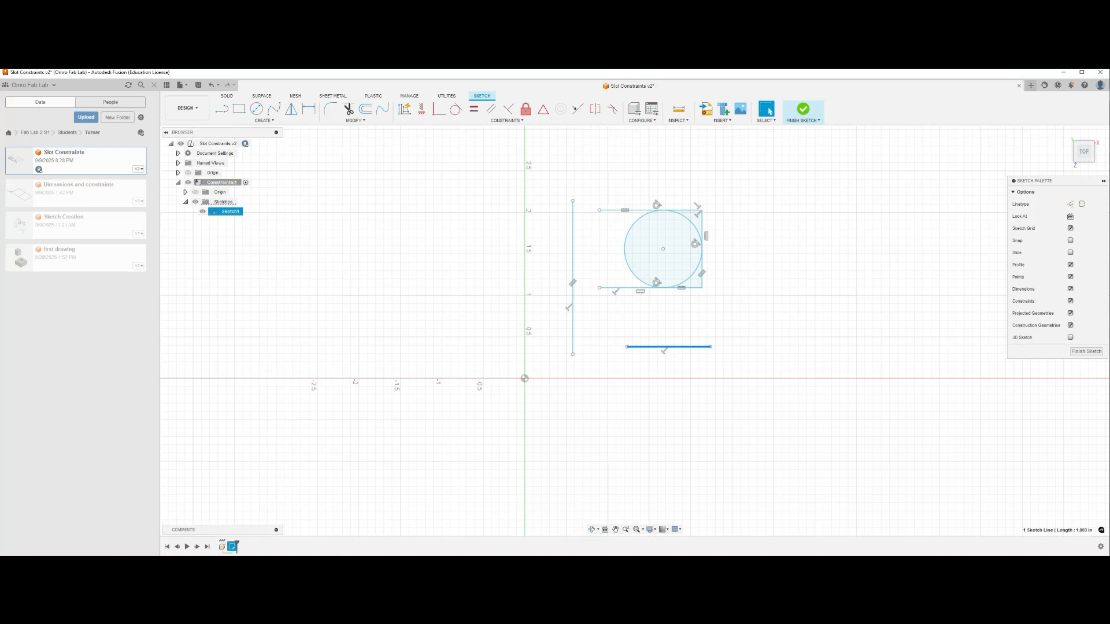
Enlarge the circle to about 1.05 in in diameter and shorten the two equal horizontal lines tangent to it.
{"action": "left_click_drag", "start_coordinate": [636, 276], "coordinate": [633, 280]}
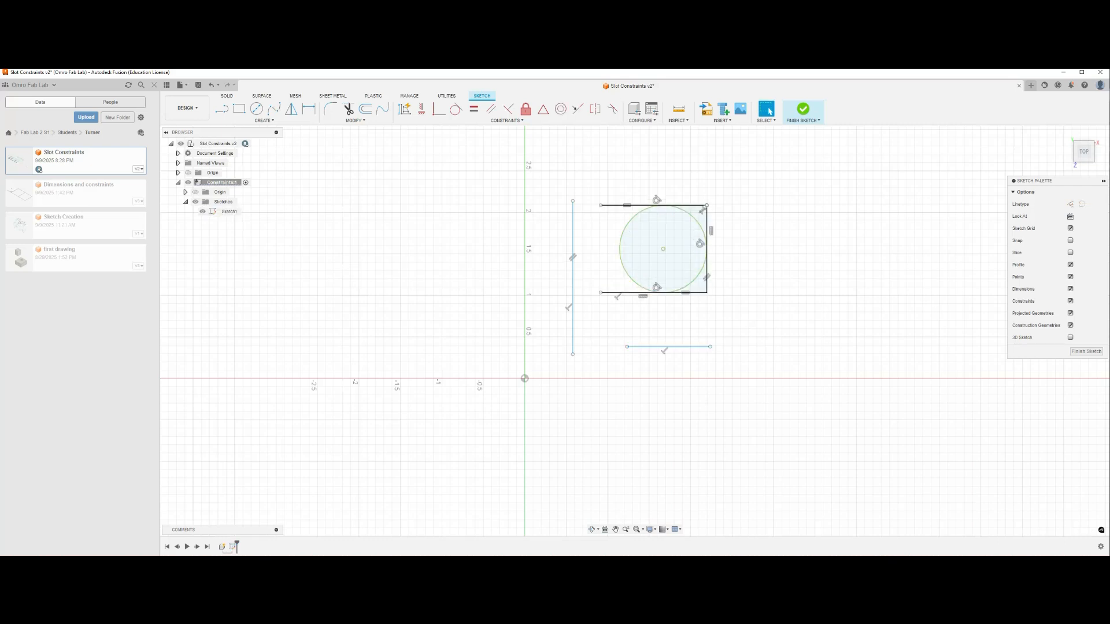
{"action": "mouse_move", "coordinate": [621, 205]}
{"action": "left_mouse_down"}
{"action": "mouse_move", "coordinate": [649, 205]}
{"action": "mouse_move", "coordinate": [581, 206]}
{"action": "mouse_move", "coordinate": [649, 205]}
{"action": "mouse_move", "coordinate": [635, 205]}
{"action": "left_mouse_up"}
{"action": "left_click", "coordinate": [633, 217]}
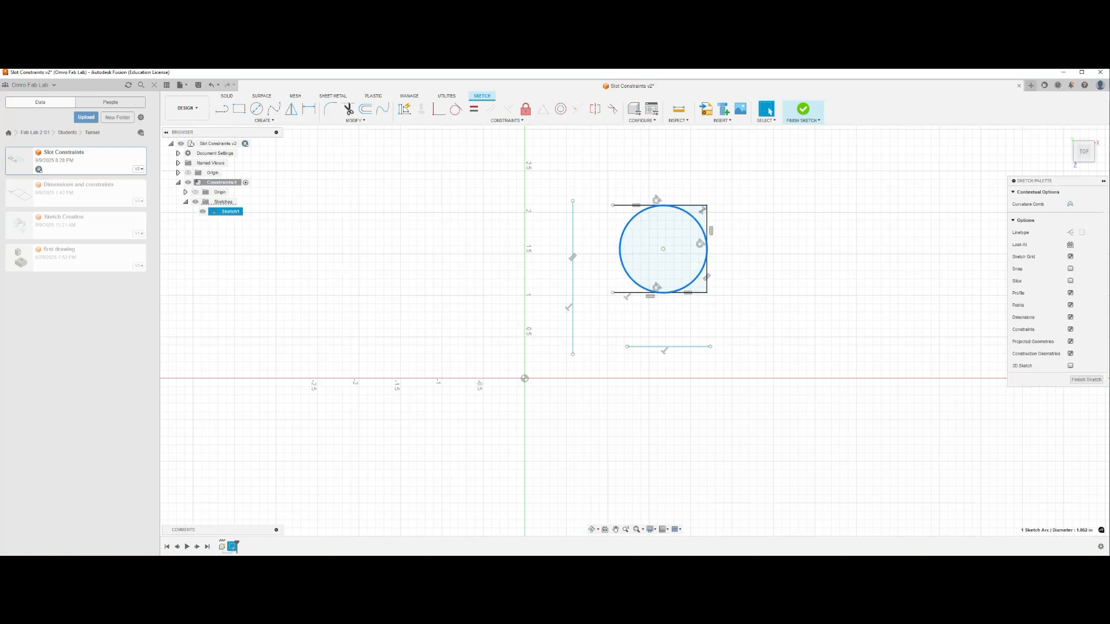
{"action": "key", "text": "Escape"}
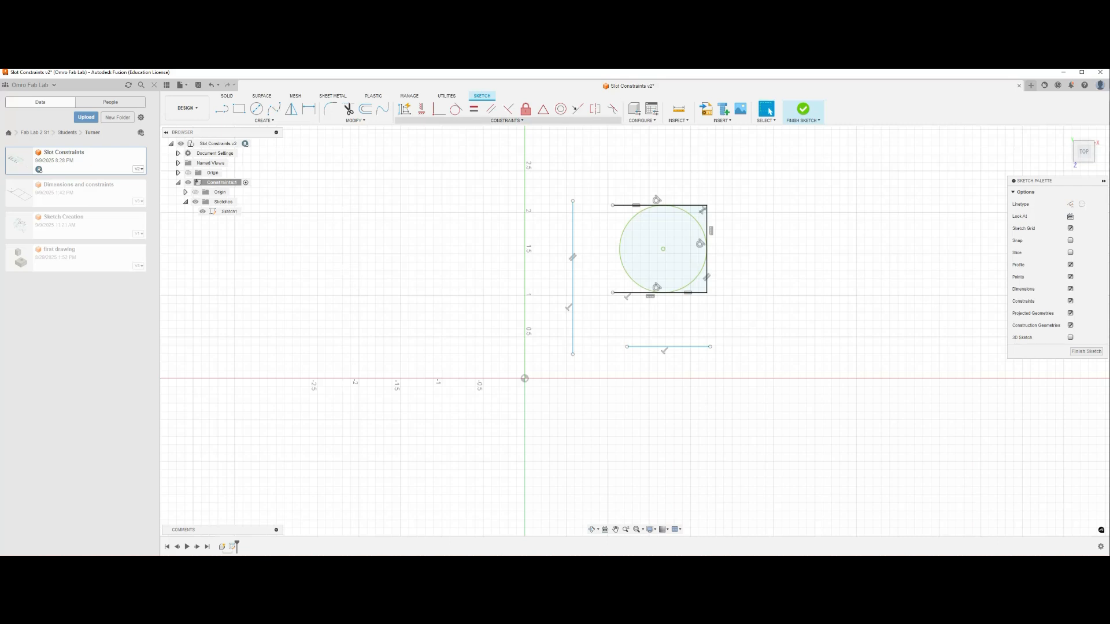
Draw three separate circles left of the vertical axis: one about 0.7 in across, one about 0.5 in above it, and a small one beside that.
{"action": "left_click", "coordinate": [506, 120]}
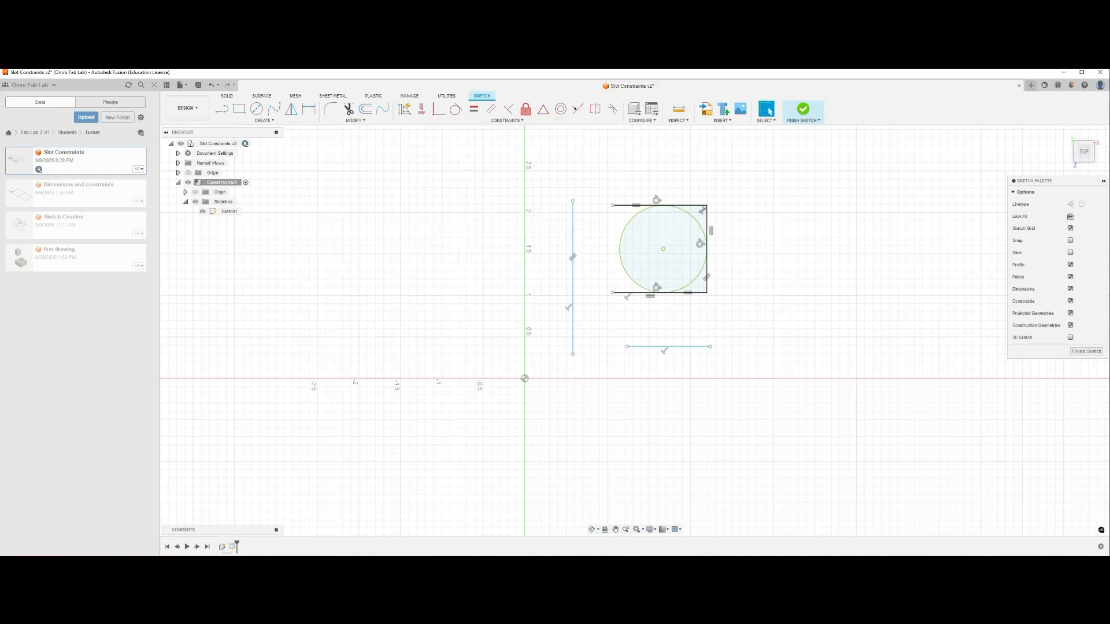
{"action": "left_click", "coordinate": [256, 109]}
{"action": "left_click", "coordinate": [461, 297]}
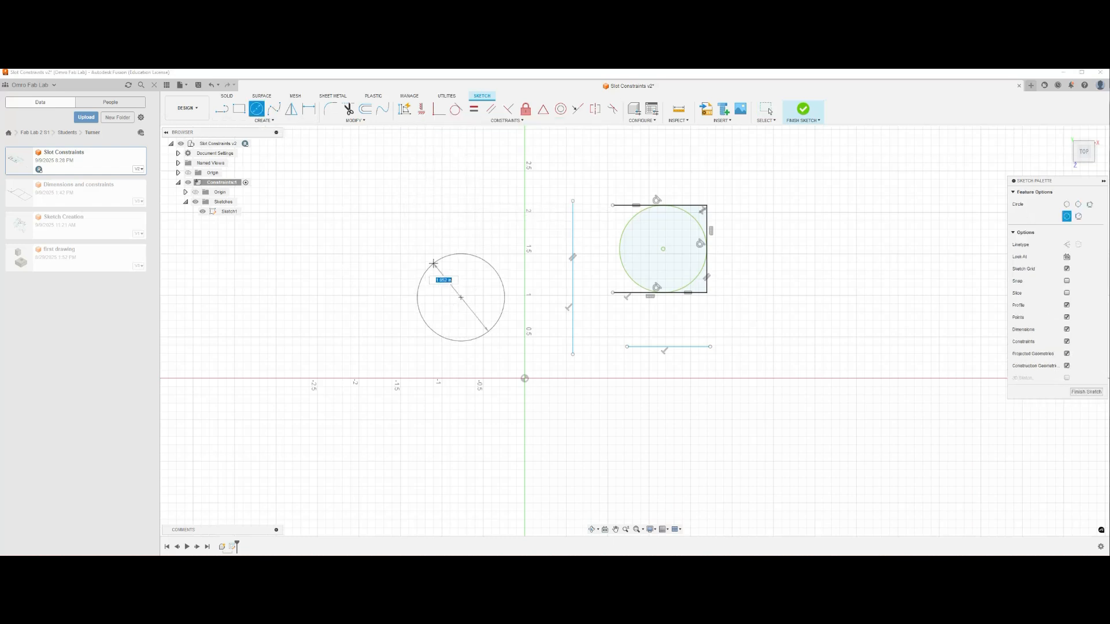
{"action": "left_click", "coordinate": [441, 319]}
{"action": "left_click", "coordinate": [435, 204]}
{"action": "left_click", "coordinate": [456, 209]}
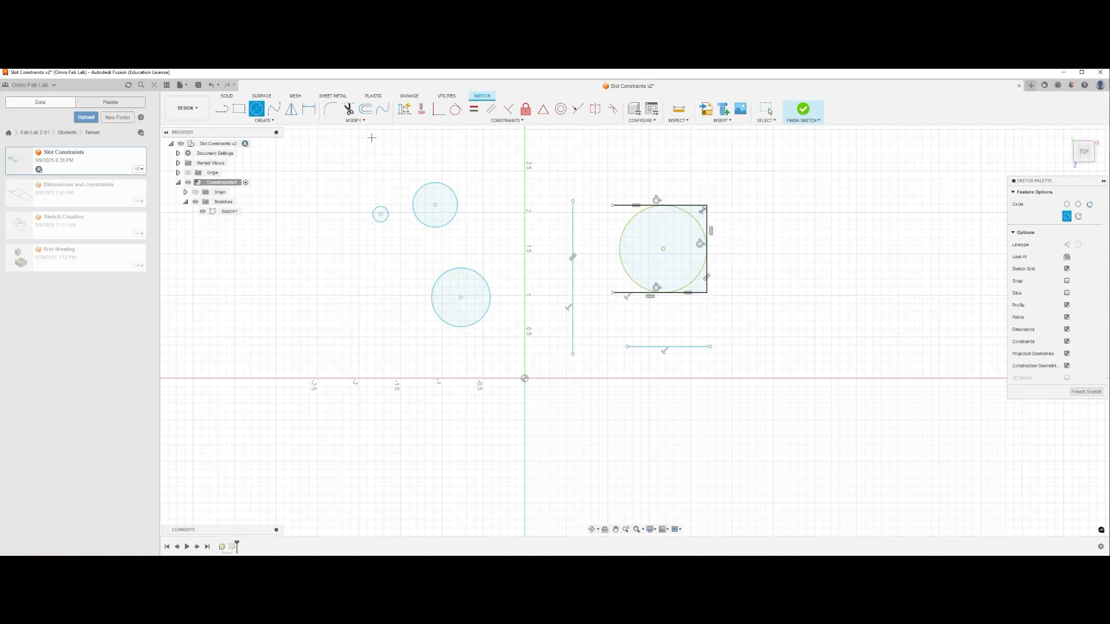
Apply Concentric constraints so that the medium and small circles share the center of the largest of the three new circles.
{"action": "left_click", "coordinate": [441, 120]}
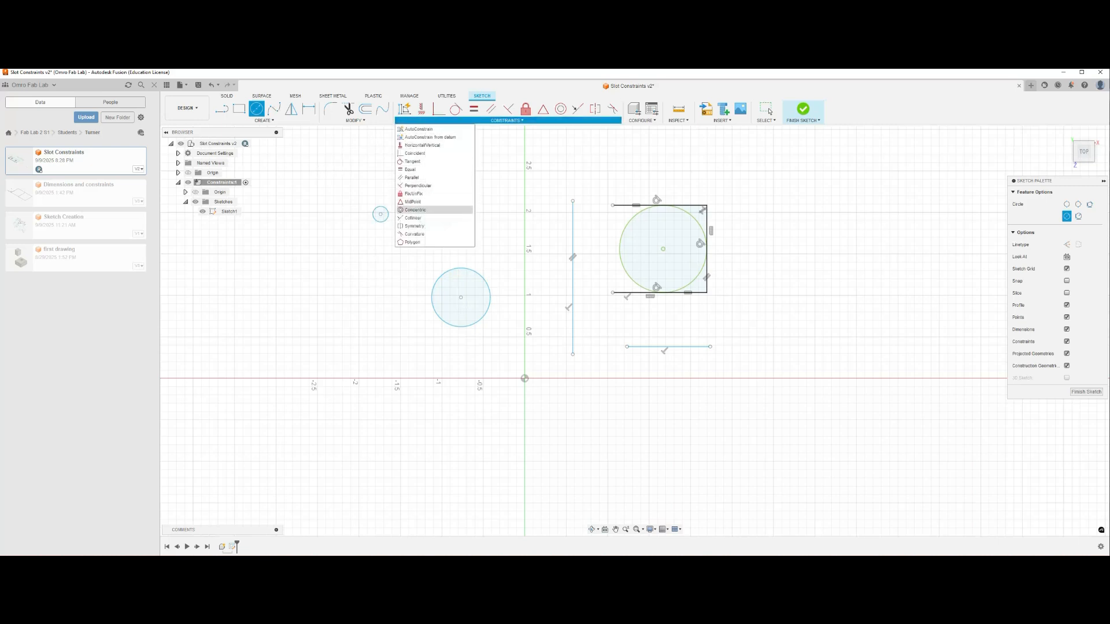
{"action": "left_click", "coordinate": [416, 210]}
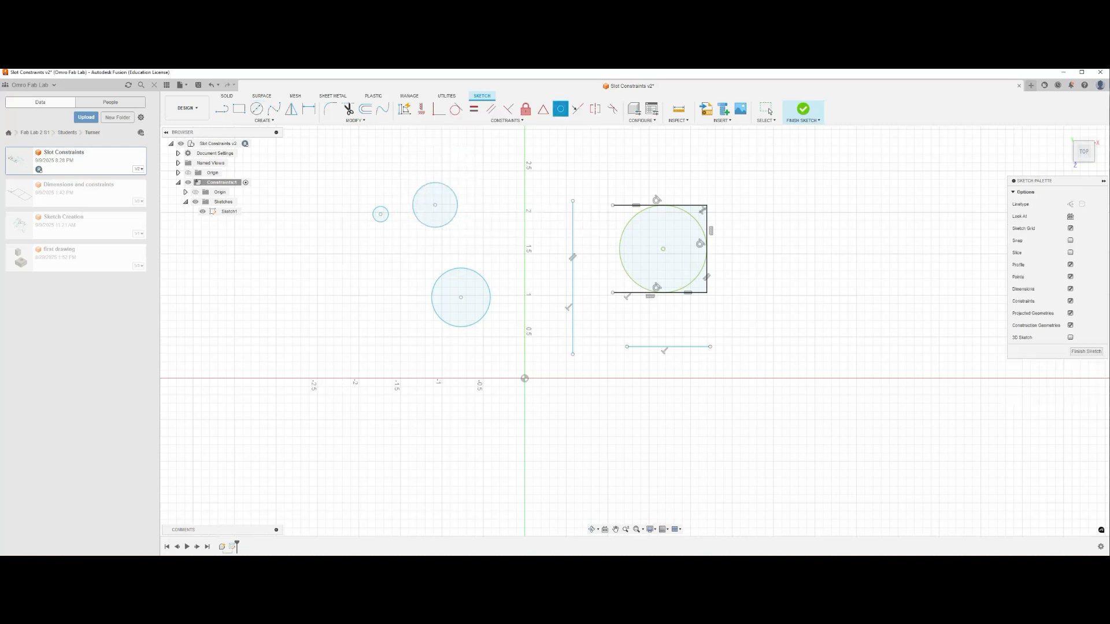
{"action": "left_click", "coordinate": [442, 275]}
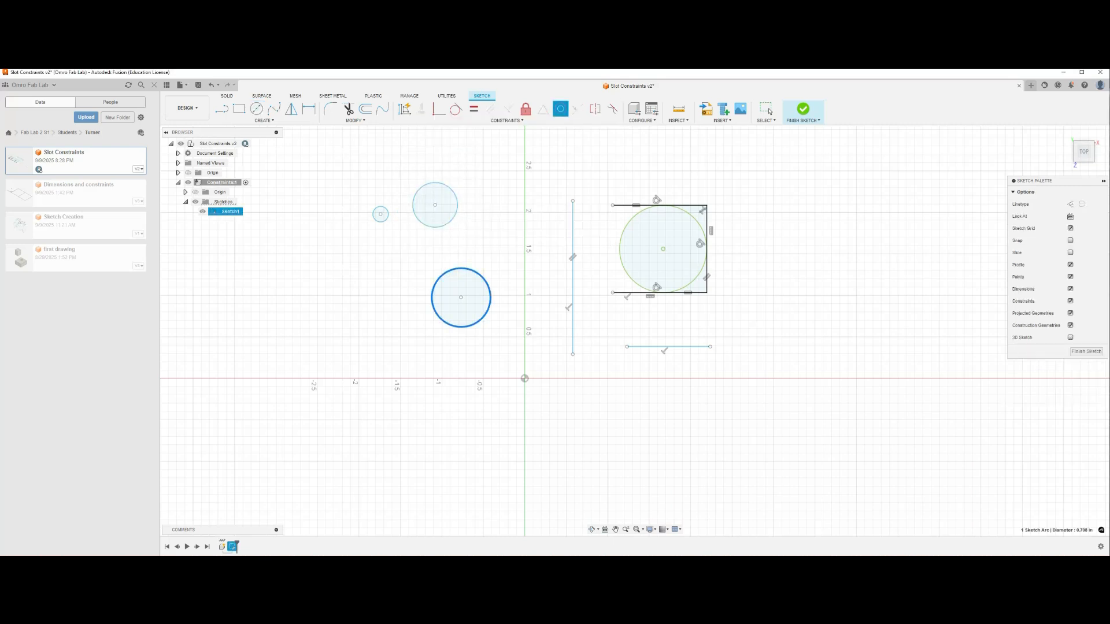
{"action": "left_click", "coordinate": [457, 208]}
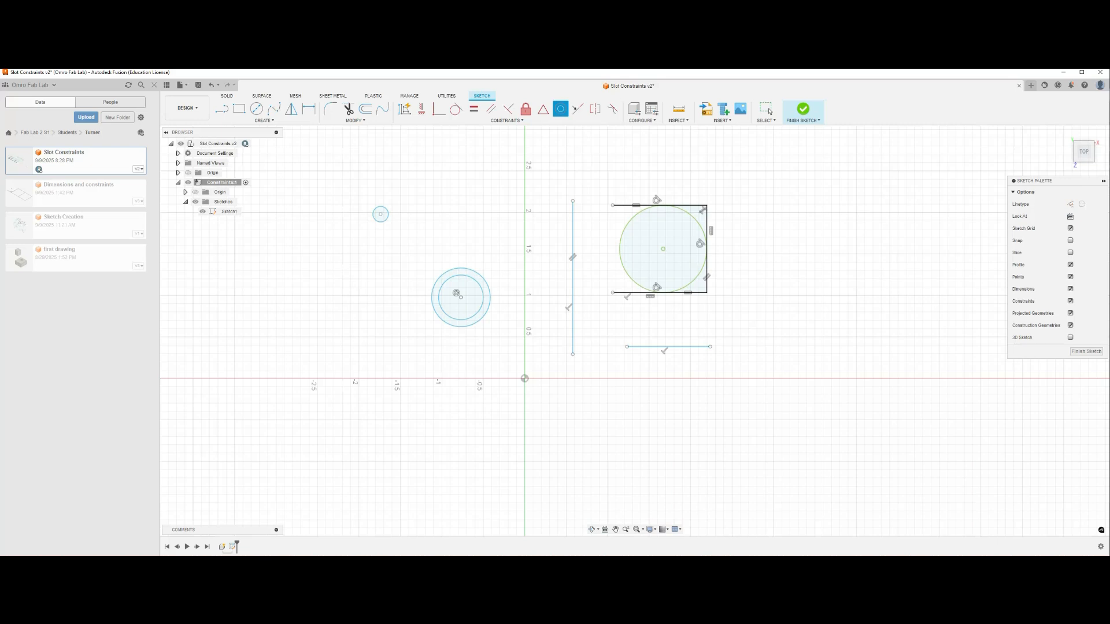
{"action": "left_click", "coordinate": [445, 281]}
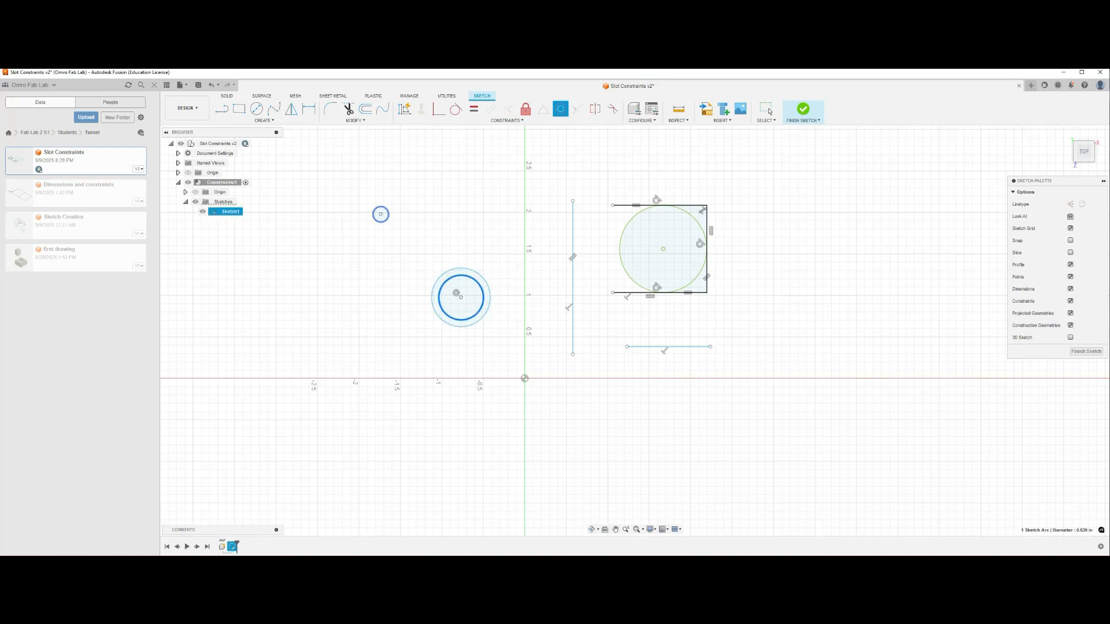
{"action": "left_click", "coordinate": [380, 214]}
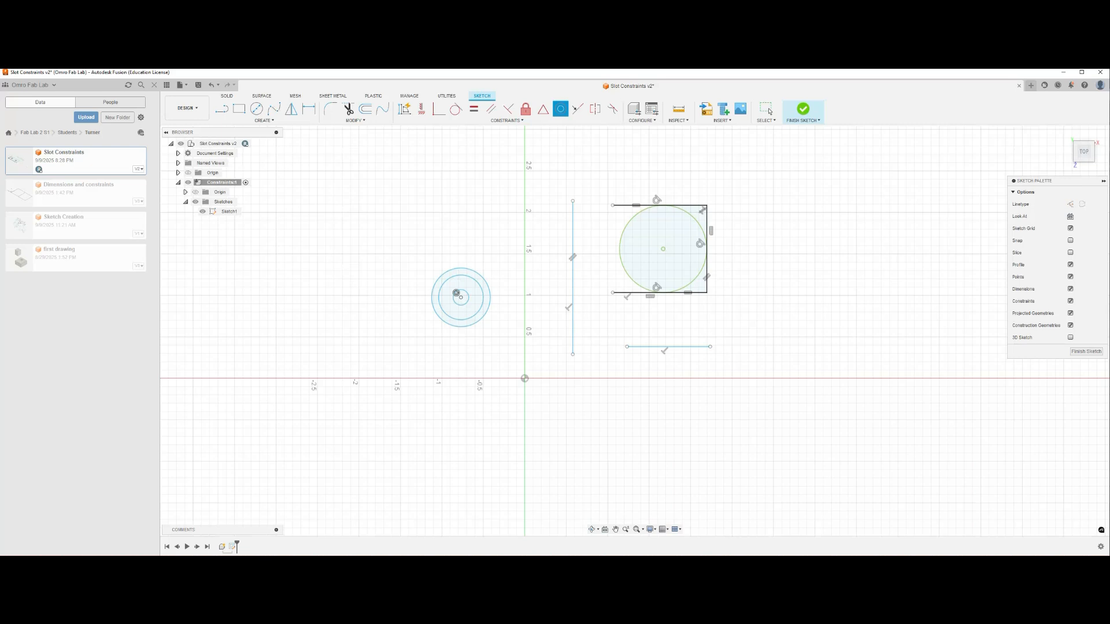
Draw a two-point rectangle about 1.8 in wide and 0.7 in high below and to the right of the circle, just above the horizontal axis.
{"action": "left_click", "coordinate": [507, 120]}
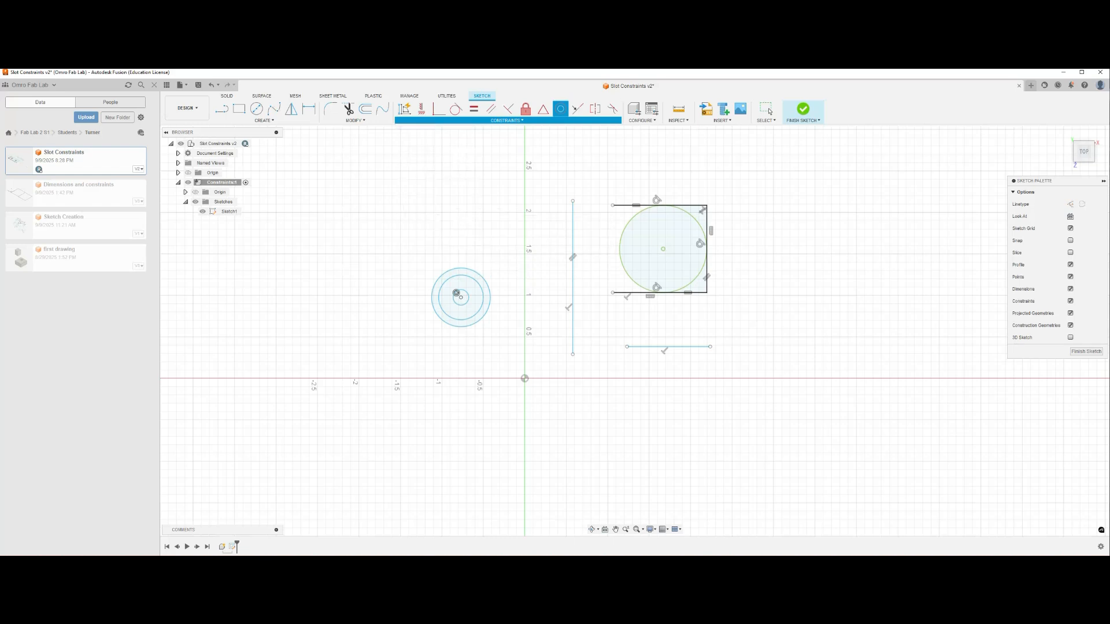
{"action": "key", "text": "r"}
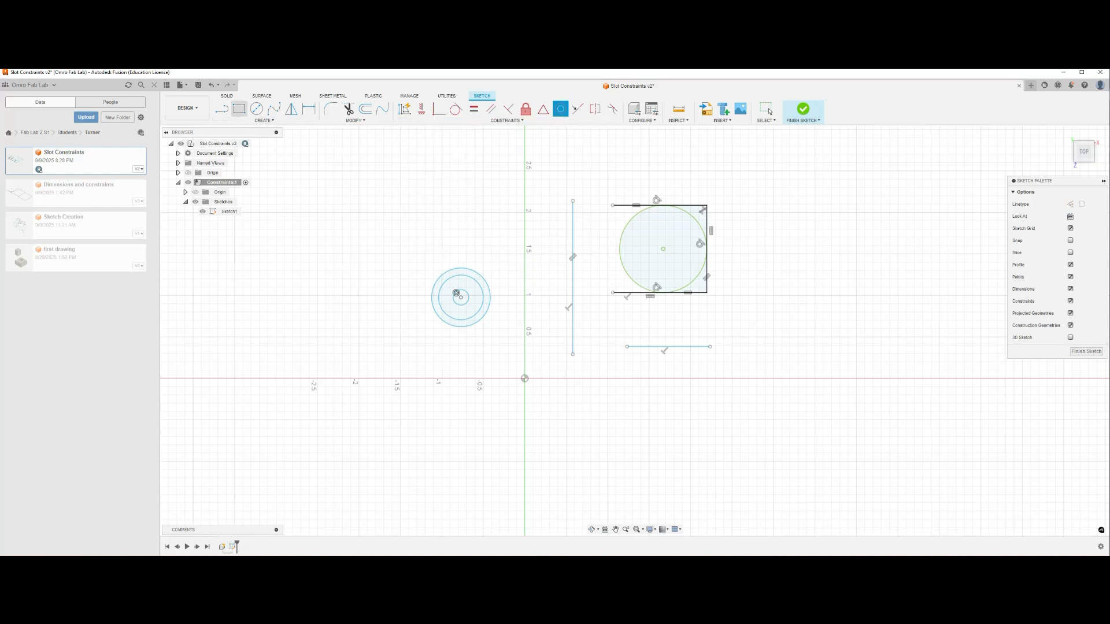
{"action": "mouse_move", "coordinate": [736, 329]}
{"action": "middle_mouse_down"}
{"action": "mouse_move", "coordinate": [608, 327]}
{"action": "mouse_move", "coordinate": [594, 308]}
{"action": "middle_mouse_up"}
{"action": "left_click", "coordinate": [594, 308]}
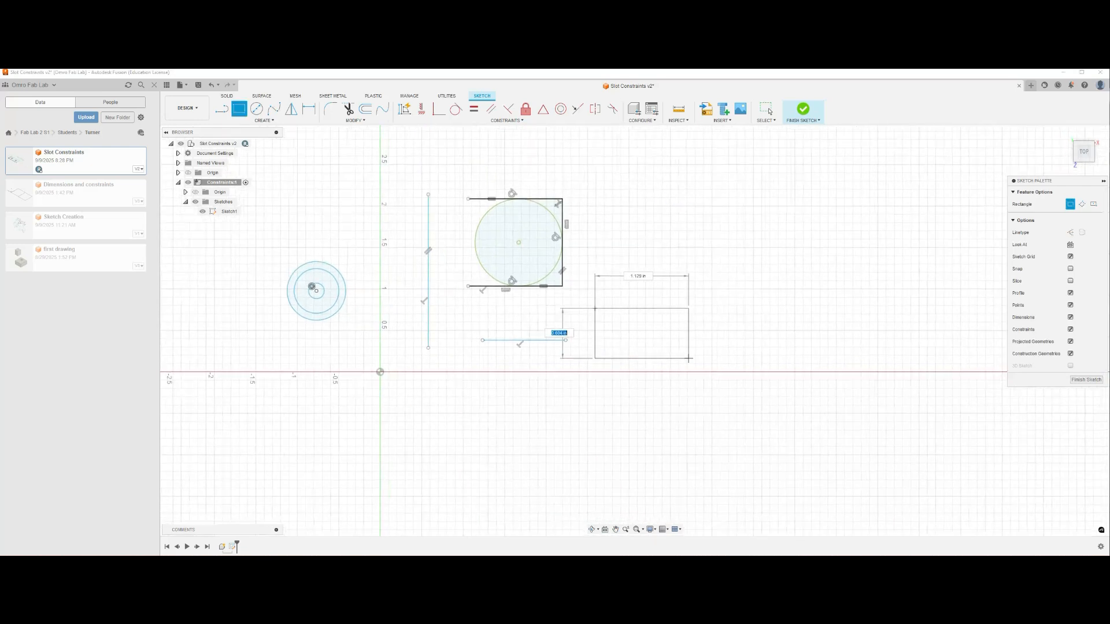
{"action": "left_click", "coordinate": [742, 368]}
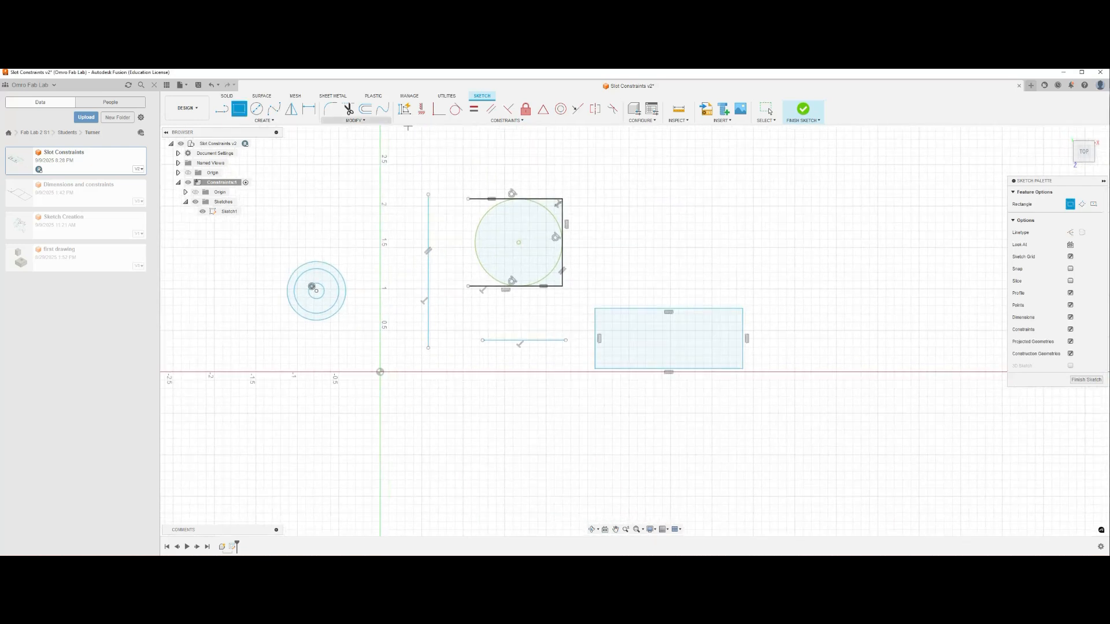
Draw a short, slightly sloping line about 0.5 in long in the empty space above the rectangle.
{"action": "left_click", "coordinate": [507, 120]}
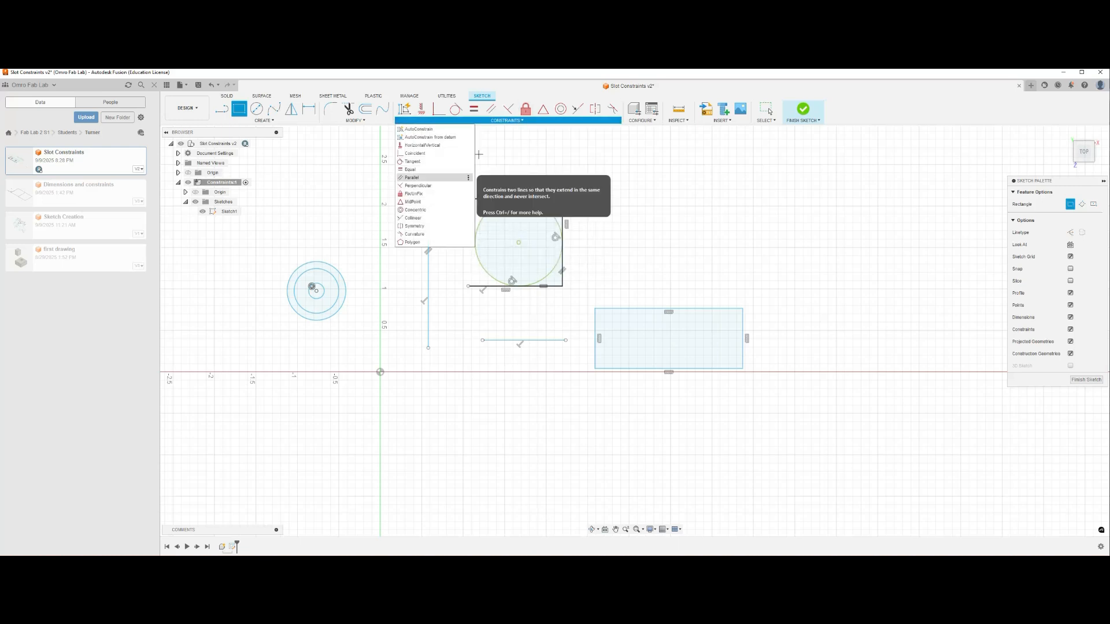
{"action": "key", "text": "Escape"}
{"action": "key", "text": "l"}
{"action": "left_click", "coordinate": [658, 240]}
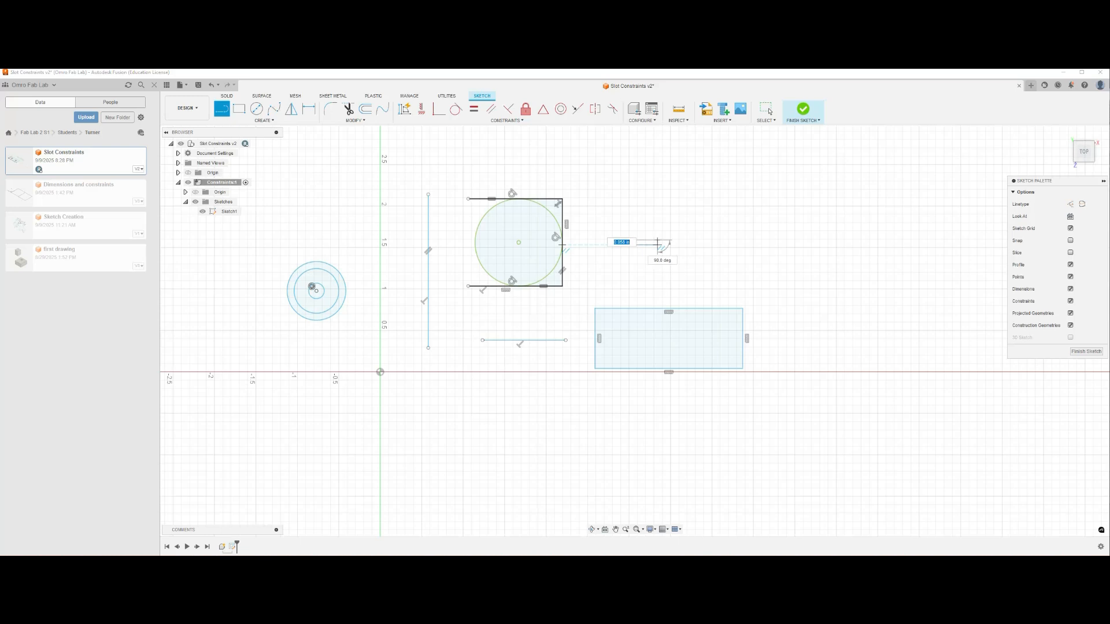
{"action": "left_click", "coordinate": [668, 280]}
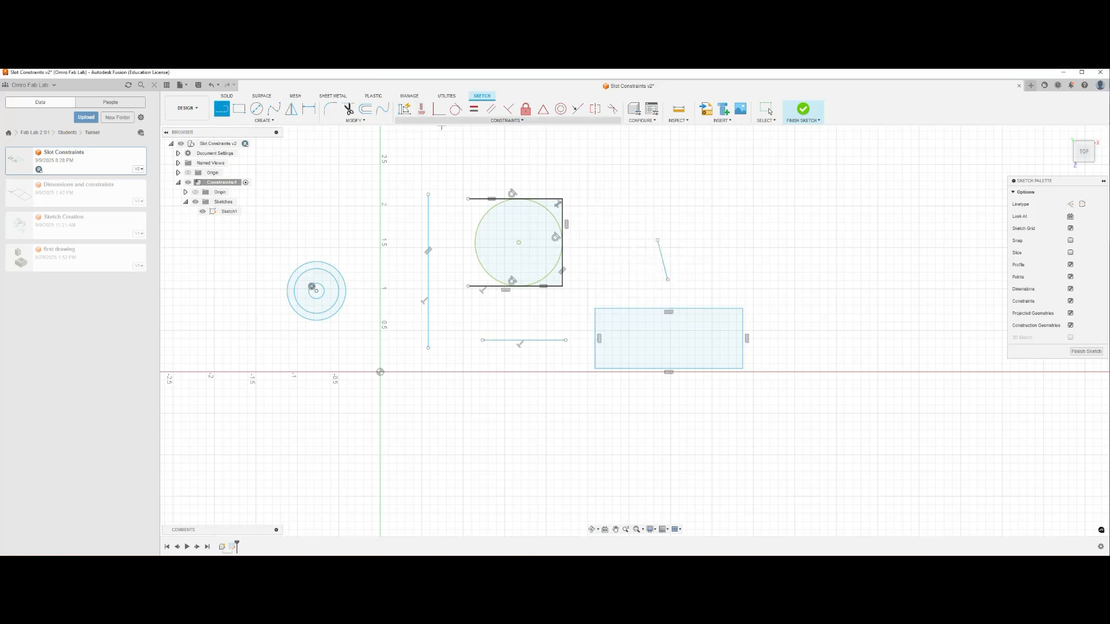
Constrain the sloping line's ends to the midpoints of the rectangle's lower and upper edges, and resize the rectangle to about 1.2 by 0.8 in.
{"action": "left_click", "coordinate": [442, 121]}
{"action": "left_click", "coordinate": [413, 201]}
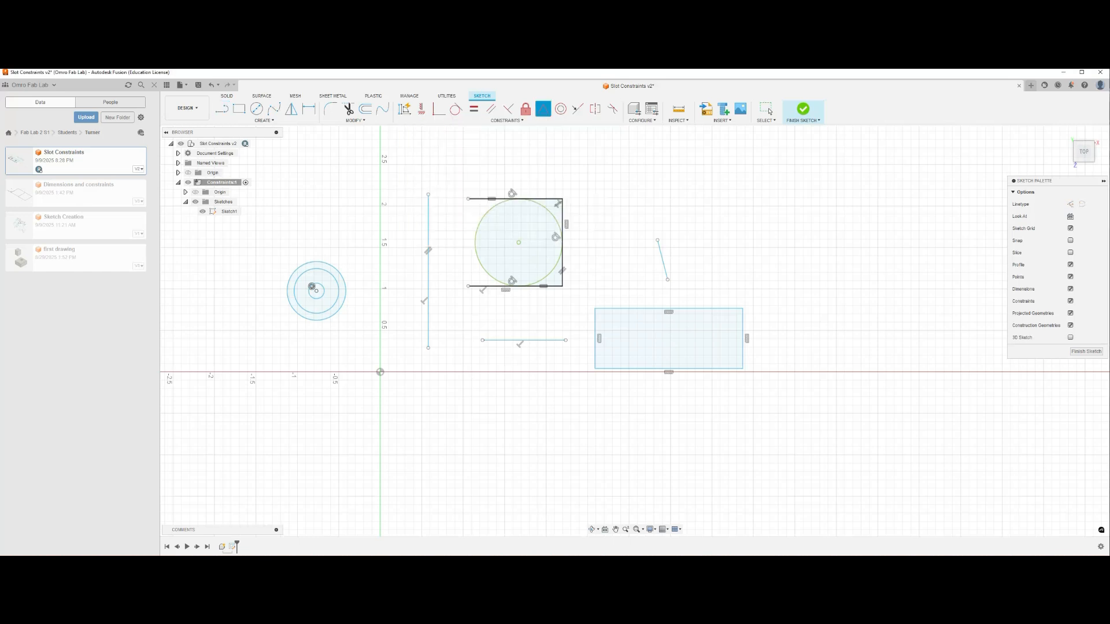
{"action": "left_click", "coordinate": [668, 279]}
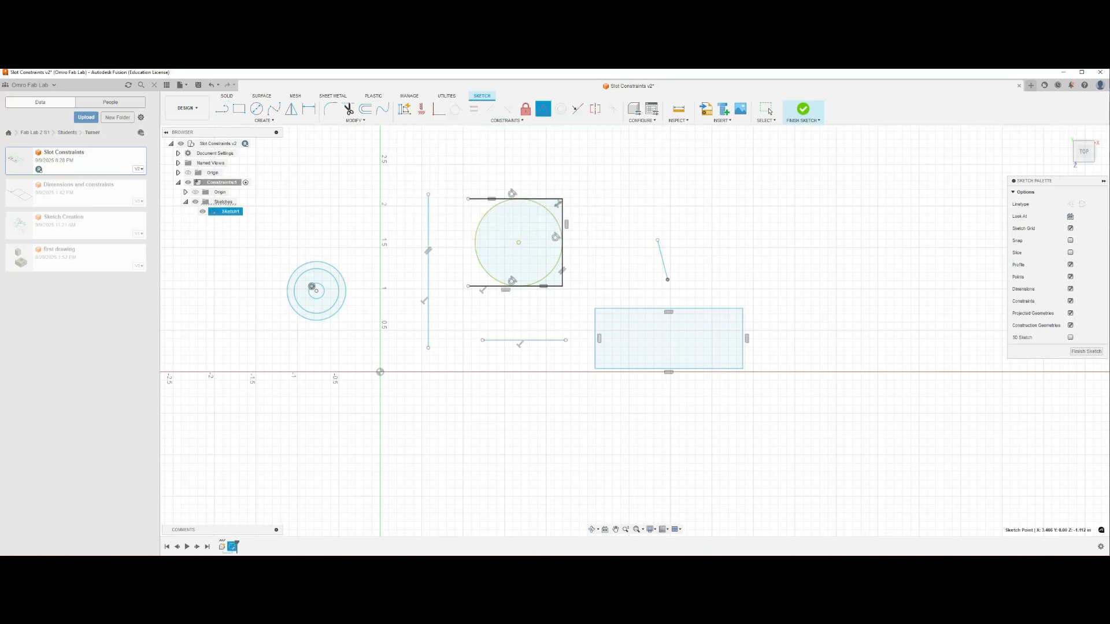
{"action": "left_click", "coordinate": [668, 368]}
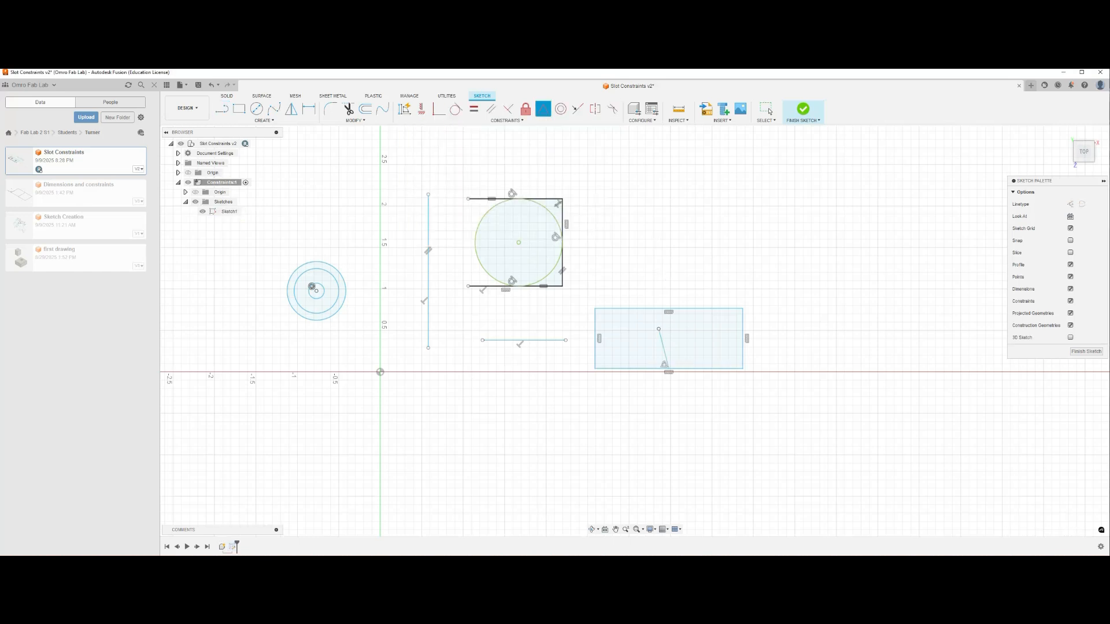
{"action": "left_click", "coordinate": [659, 329]}
{"action": "left_click", "coordinate": [665, 309]}
{"action": "left_click", "coordinate": [768, 110]}
{"action": "mouse_move", "coordinate": [742, 338]}
{"action": "left_mouse_down"}
{"action": "mouse_move", "coordinate": [788, 338]}
{"action": "mouse_move", "coordinate": [708, 338]}
{"action": "mouse_move", "coordinate": [721, 338]}
{"action": "mouse_move", "coordinate": [689, 266]}
{"action": "mouse_move", "coordinate": [693, 314]}
{"action": "mouse_move", "coordinate": [700, 285]}
{"action": "mouse_move", "coordinate": [668, 302]}
{"action": "left_mouse_up"}
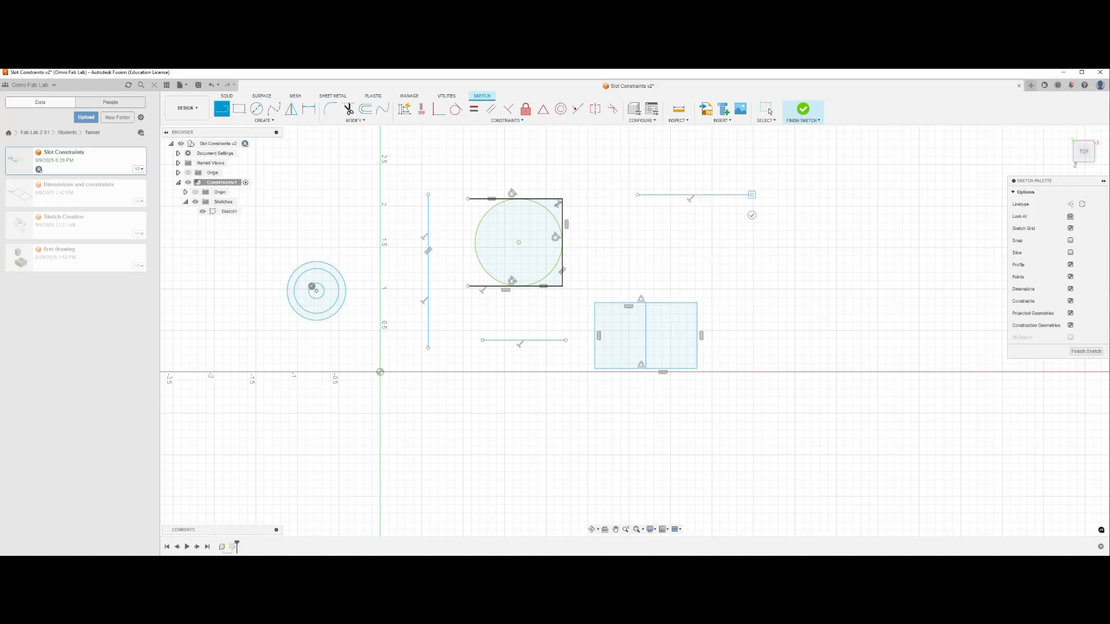
Draw a closed T-shaped outline of perpendicular lines above the divided rectangle, with its two lower shoulder edges at different heights.
{"action": "left_click", "coordinate": [752, 230]}
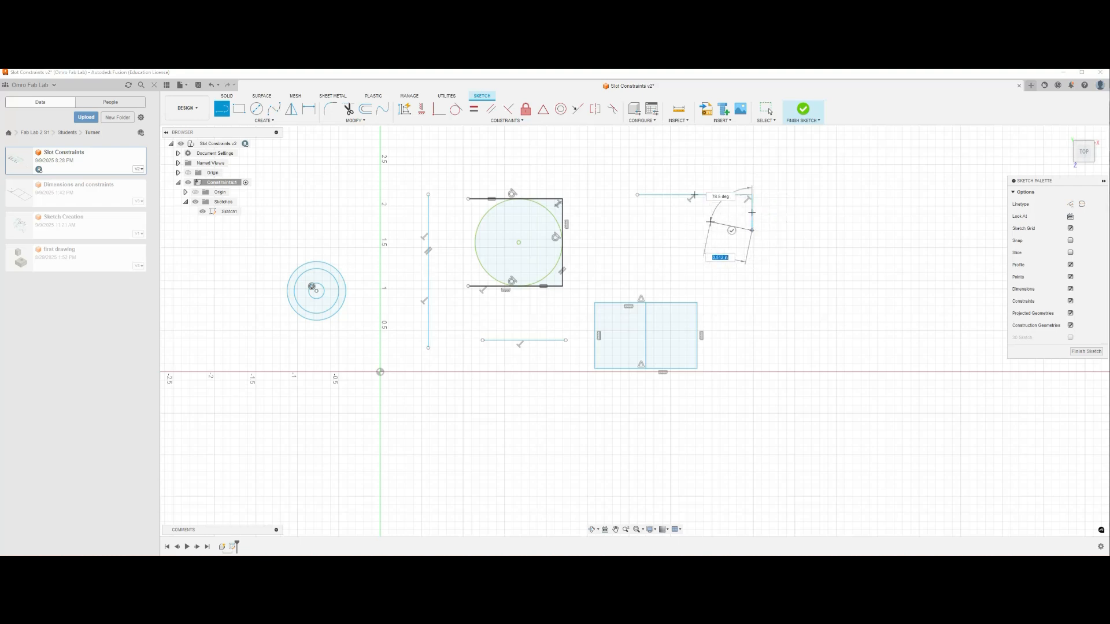
{"action": "left_click", "coordinate": [705, 231]}
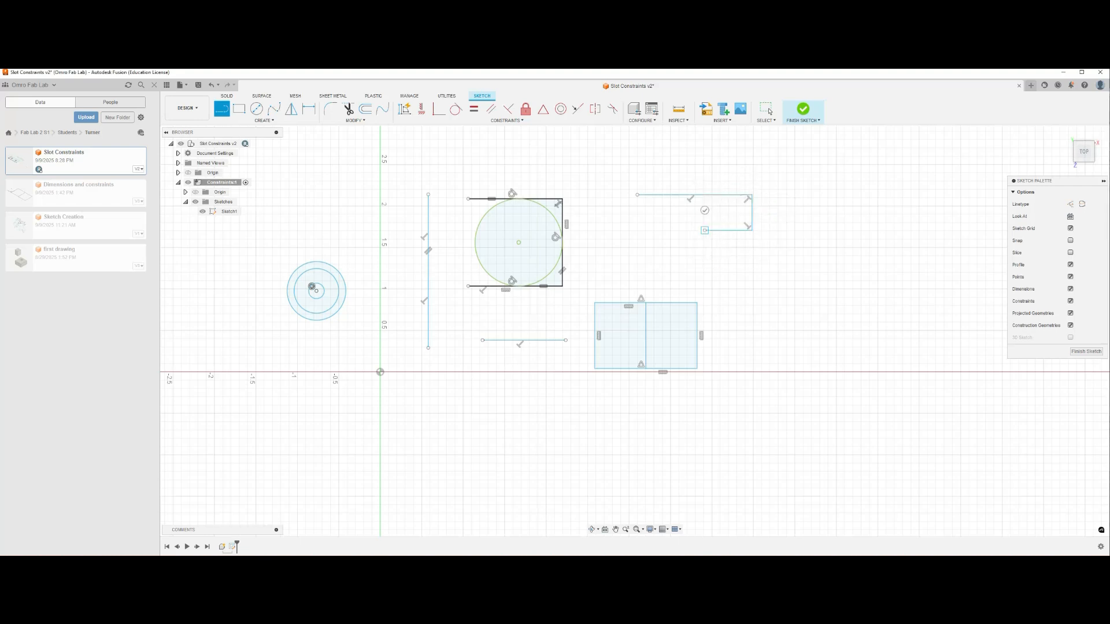
{"action": "left_click", "coordinate": [705, 261]}
{"action": "left_click", "coordinate": [651, 260]}
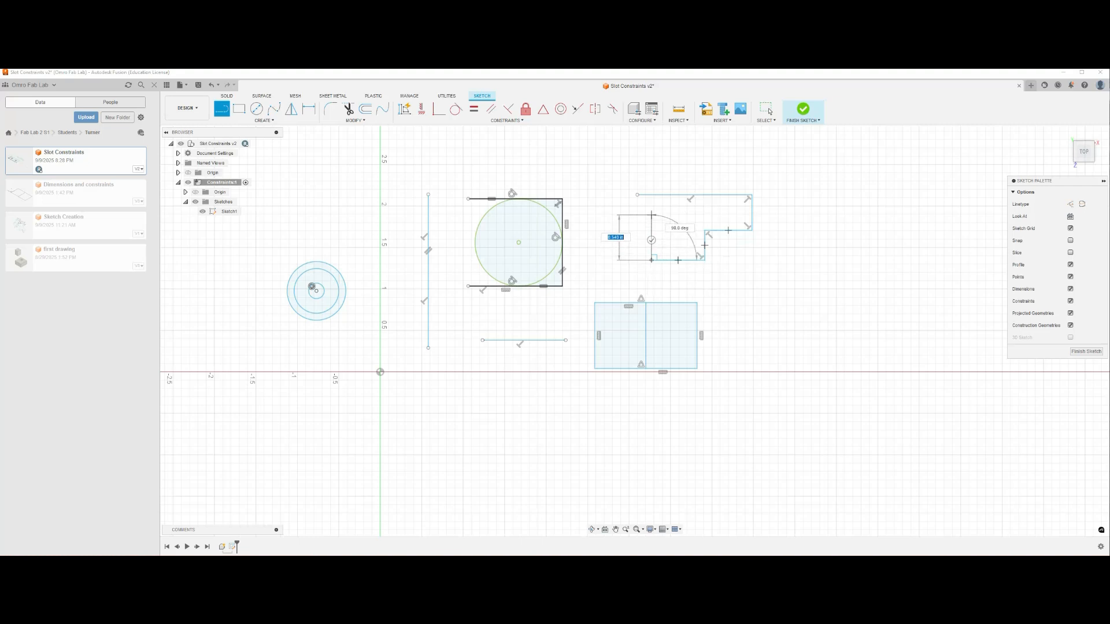
{"action": "left_click", "coordinate": [652, 213]}
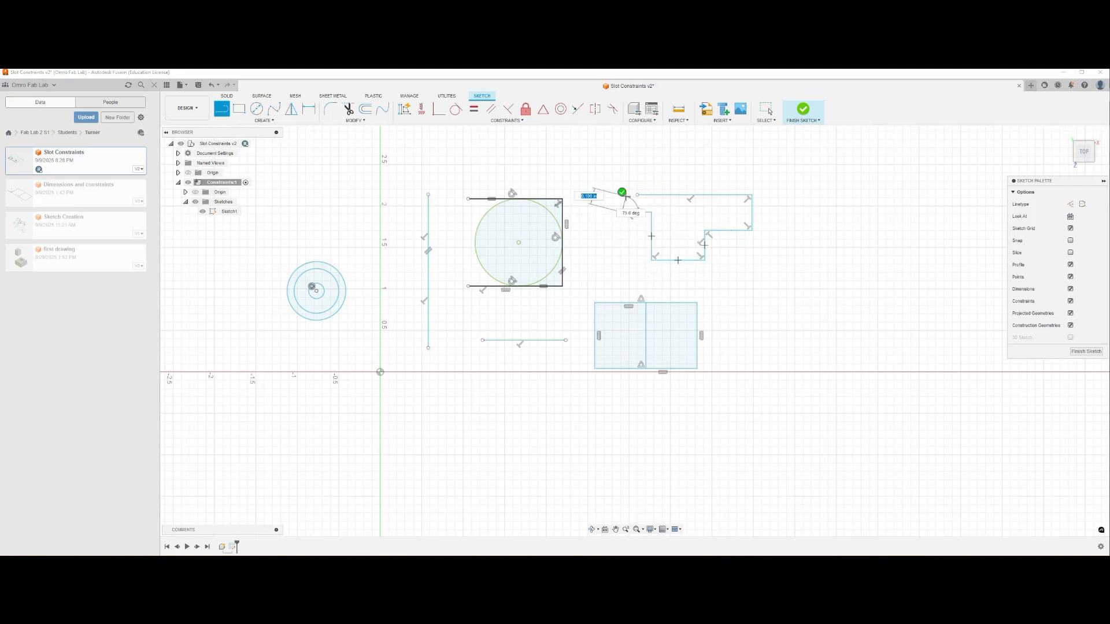
{"action": "middle_click_drag", "start_coordinate": [632, 217], "coordinate": [648, 274]}
{"action": "scroll", "coordinate": [648, 271], "scroll_direction": "down", "scroll_amount": 3}
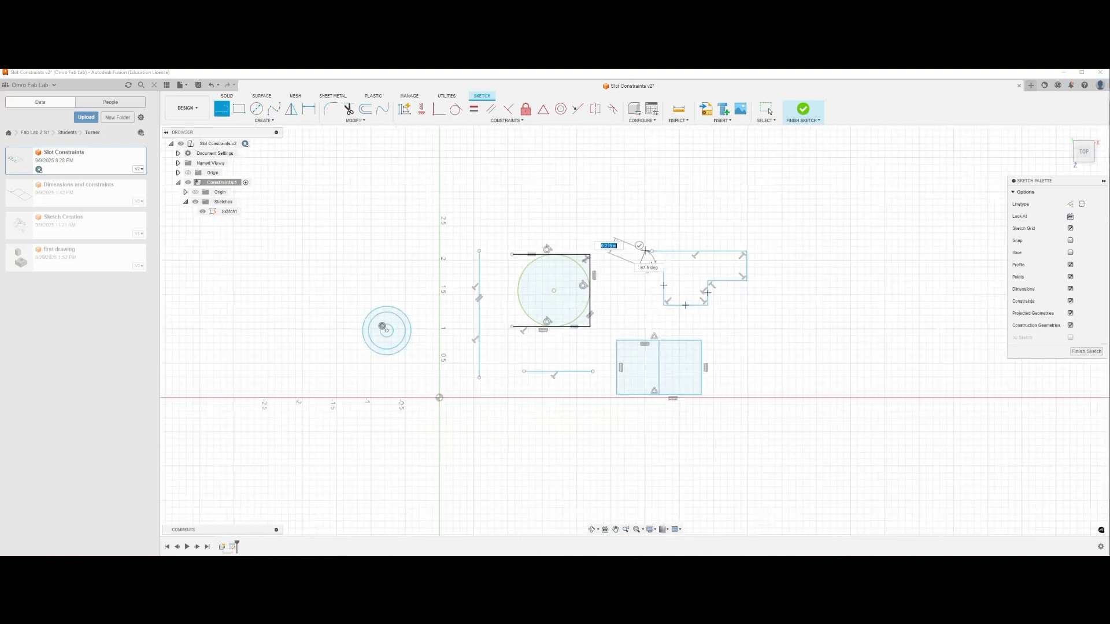
{"action": "scroll", "coordinate": [648, 272], "scroll_direction": "up", "scroll_amount": 8}
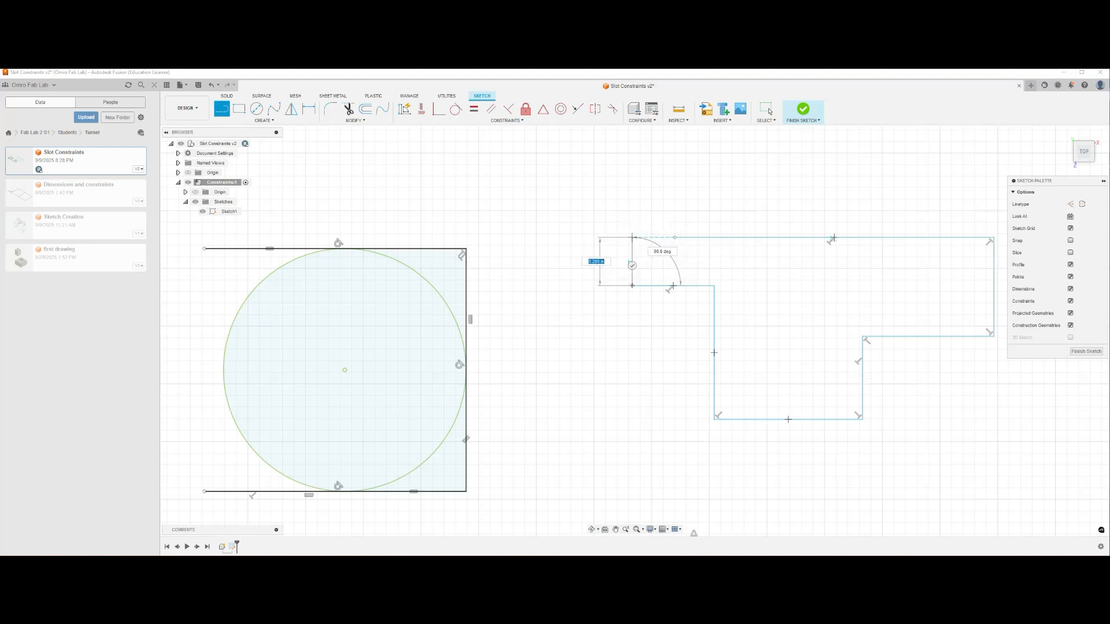
{"action": "left_click", "coordinate": [675, 237]}
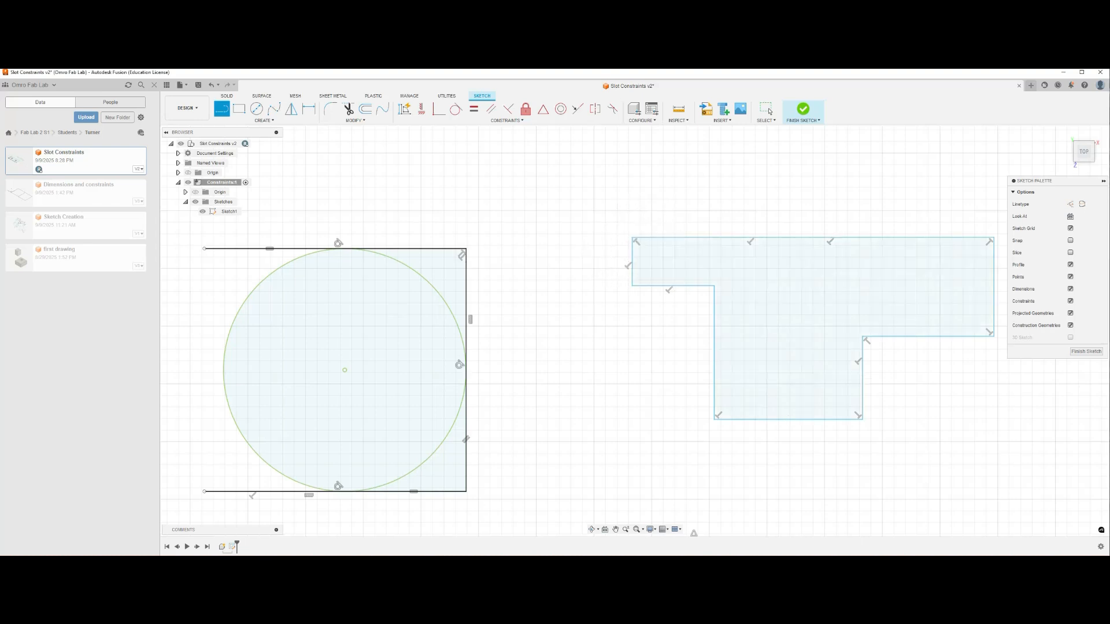
Apply a Collinear constraint to align the T-shaped outline's left shoulder edge with its right shoulder edge.
{"action": "middle_click_drag", "start_coordinate": [838, 412], "coordinate": [686, 364]}
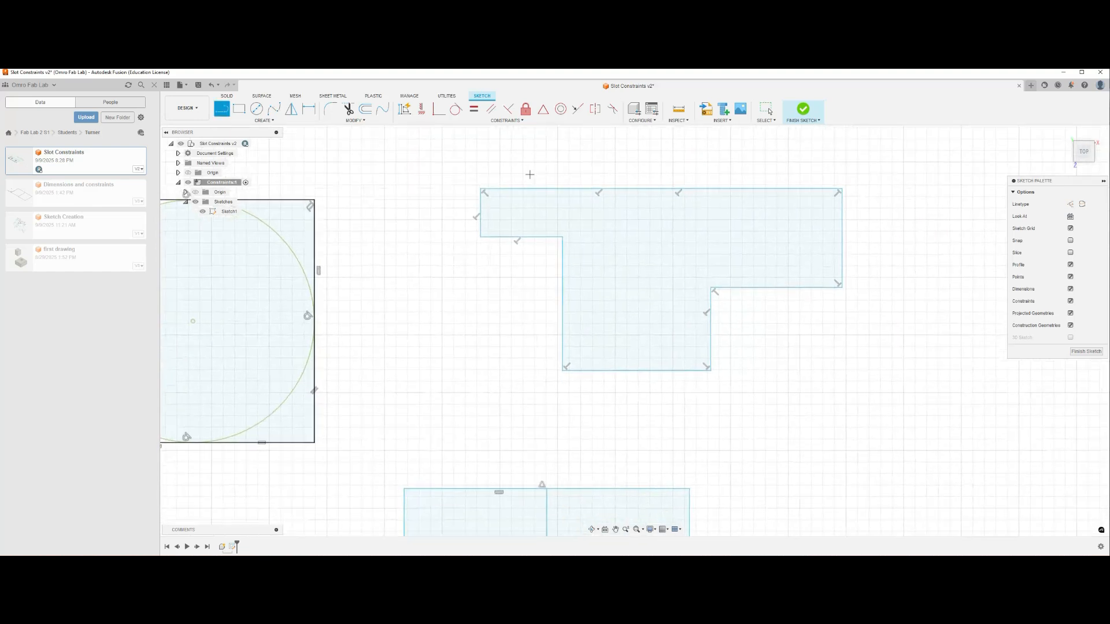
{"action": "left_click", "coordinate": [521, 121]}
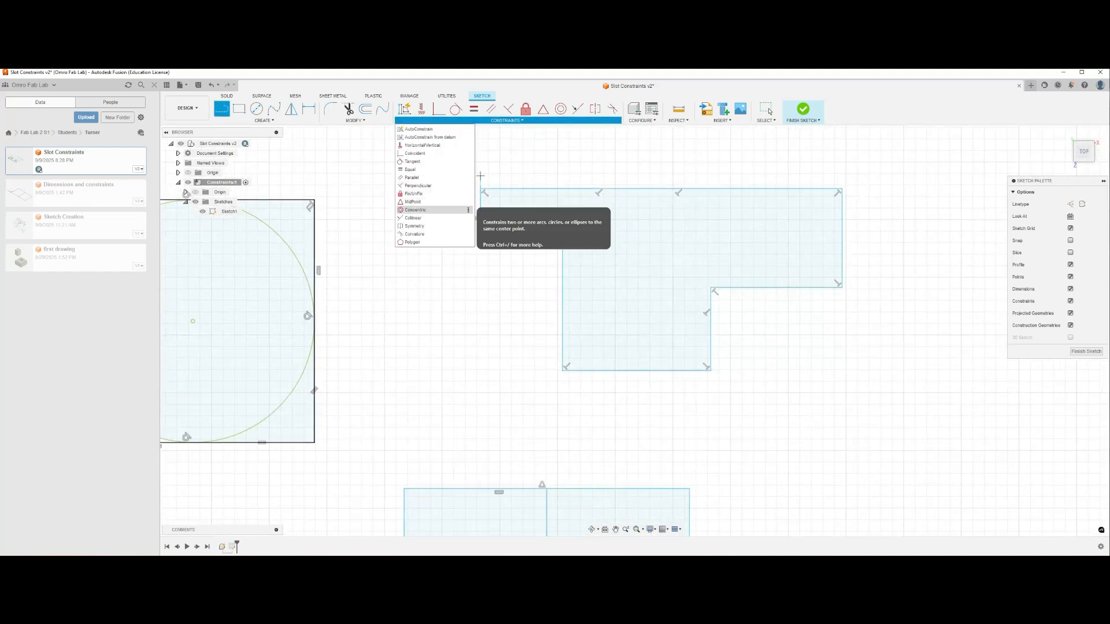
{"action": "left_click", "coordinate": [413, 217]}
{"action": "left_click", "coordinate": [520, 237]}
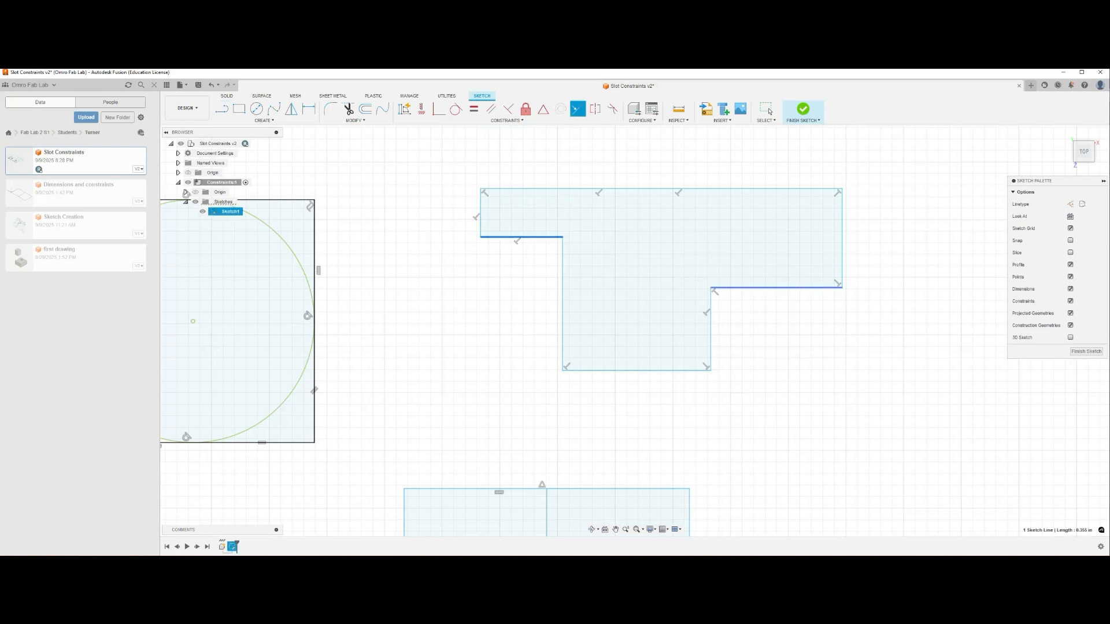
{"action": "left_click", "coordinate": [780, 288]}
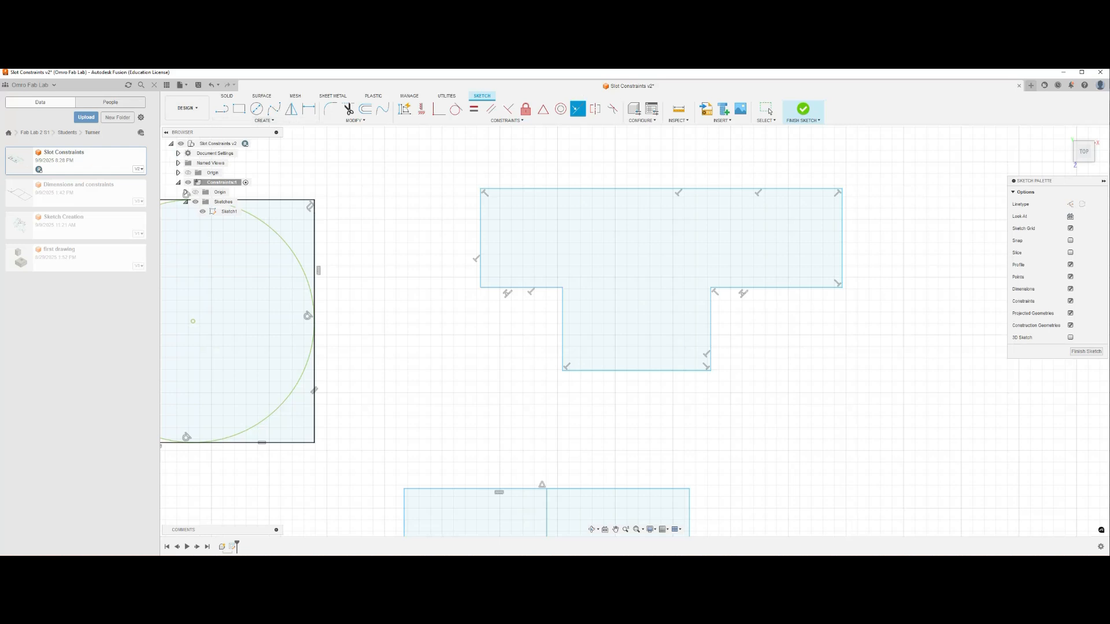
{"action": "key", "text": "Escape"}
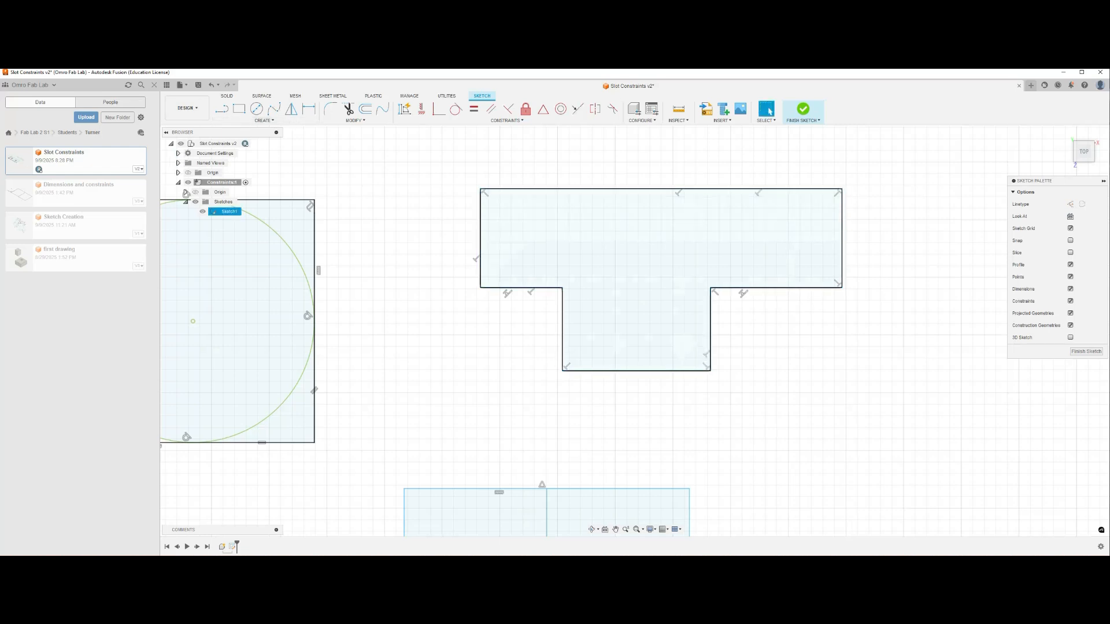
Reshape the T-shaped outline by slightly widening and shortening its stem and moving the collinear shoulder edges down.
{"action": "mouse_move", "coordinate": [522, 287]}
{"action": "left_mouse_down"}
{"action": "mouse_move", "coordinate": [521, 241]}
{"action": "mouse_move", "coordinate": [521, 285]}
{"action": "left_mouse_up"}
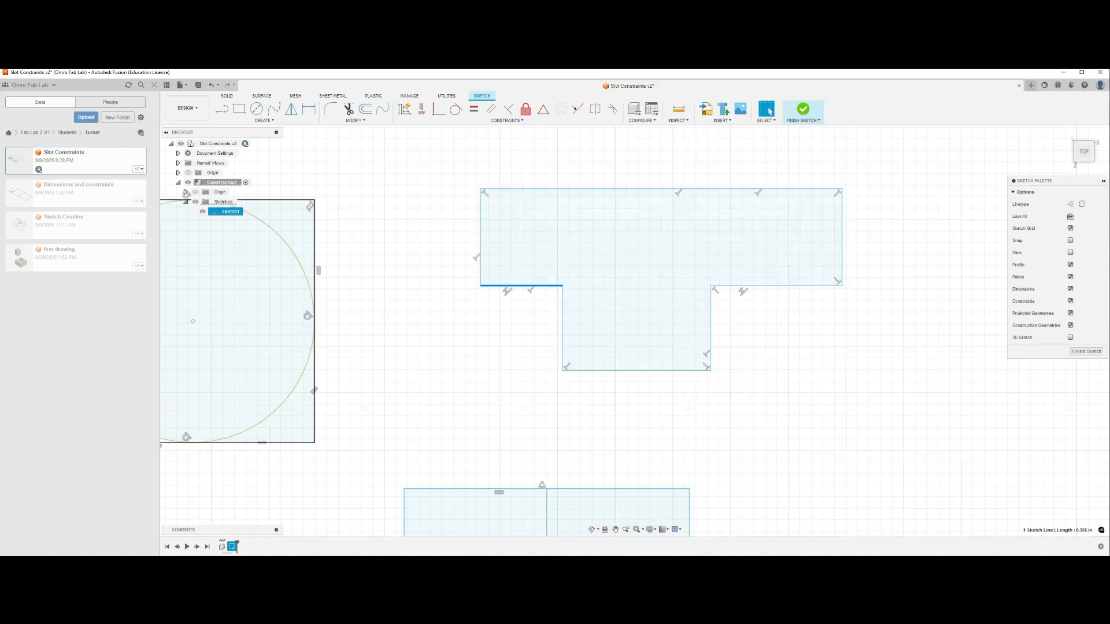
{"action": "mouse_move", "coordinate": [711, 371]}
{"action": "left_mouse_down"}
{"action": "mouse_move", "coordinate": [697, 373]}
{"action": "mouse_move", "coordinate": [744, 376]}
{"action": "mouse_move", "coordinate": [725, 388]}
{"action": "mouse_move", "coordinate": [726, 434]}
{"action": "mouse_move", "coordinate": [717, 363]}
{"action": "left_mouse_up"}
{"action": "left_click_drag", "start_coordinate": [780, 286], "coordinate": [781, 316]}
Delete all the lines, circles, rectangles and outlines from the sketch.
{"action": "left_click", "coordinate": [506, 120]}
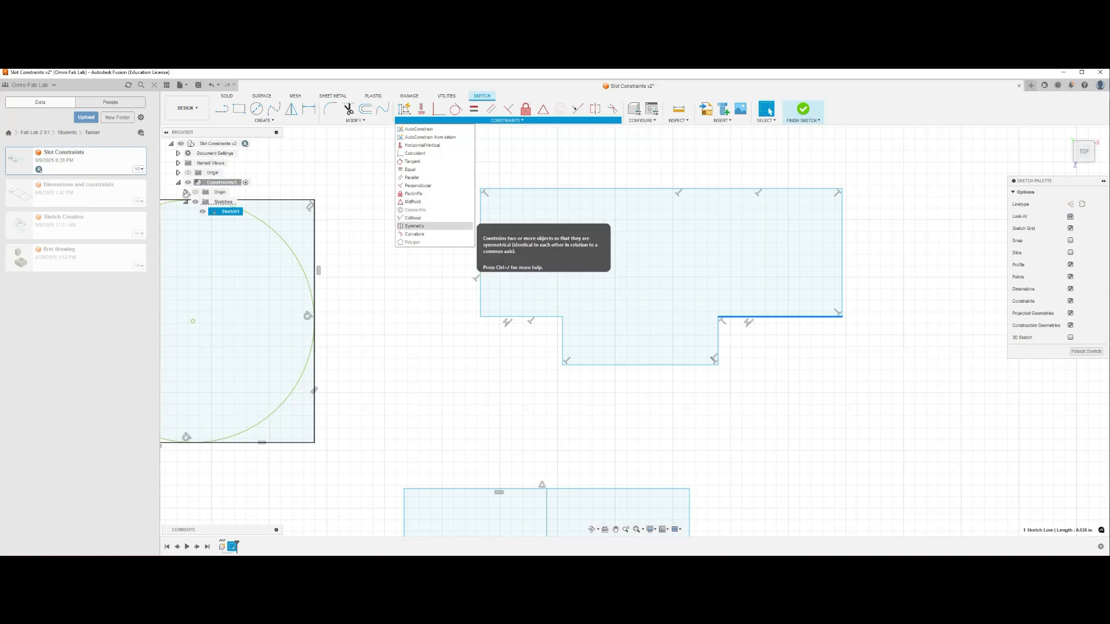
{"action": "scroll", "coordinate": [451, 364], "scroll_direction": "up", "scroll_amount": 3}
{"action": "scroll", "coordinate": [454, 373], "scroll_direction": "down", "scroll_amount": 3}
{"action": "scroll", "coordinate": [454, 373], "scroll_direction": "down", "scroll_amount": 5}
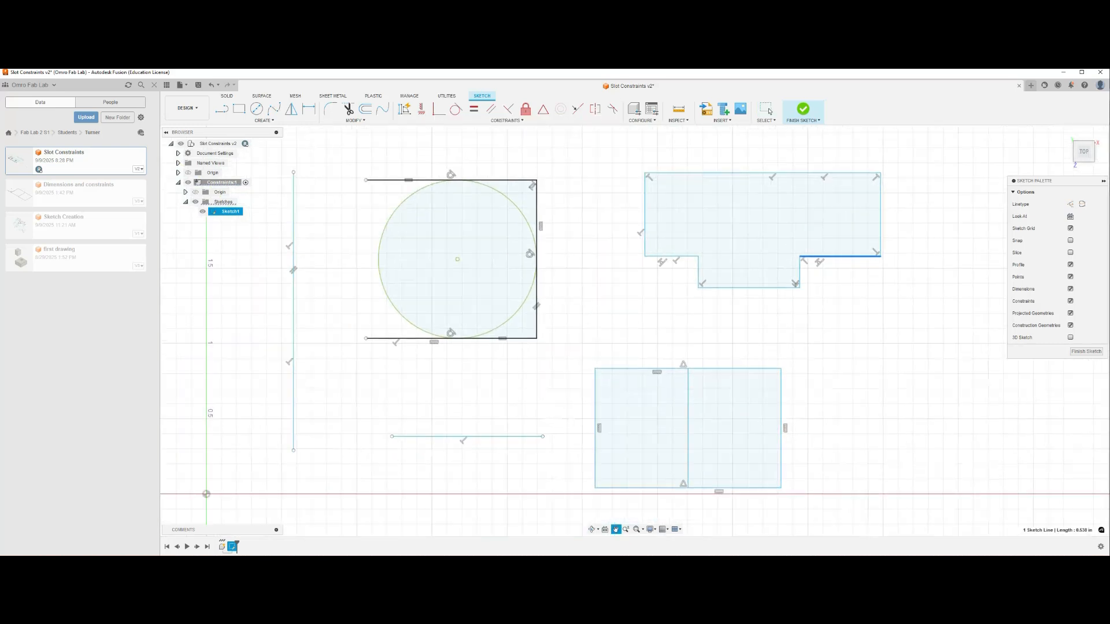
{"action": "mouse_move", "coordinate": [578, 283]}
{"action": "middle_mouse_down"}
{"action": "mouse_move", "coordinate": [576, 337]}
{"action": "mouse_move", "coordinate": [533, 333]}
{"action": "middle_mouse_up"}
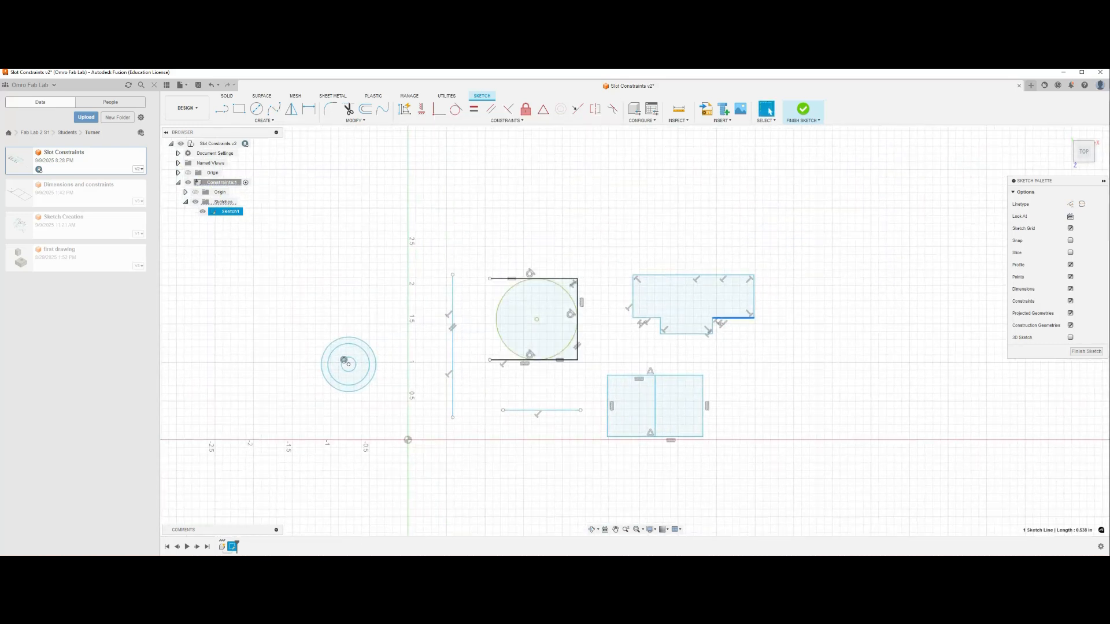
{"action": "mouse_move", "coordinate": [301, 217]}
{"action": "left_mouse_down"}
{"action": "mouse_move", "coordinate": [684, 425]}
{"action": "mouse_move", "coordinate": [788, 465]}
{"action": "left_mouse_up"}
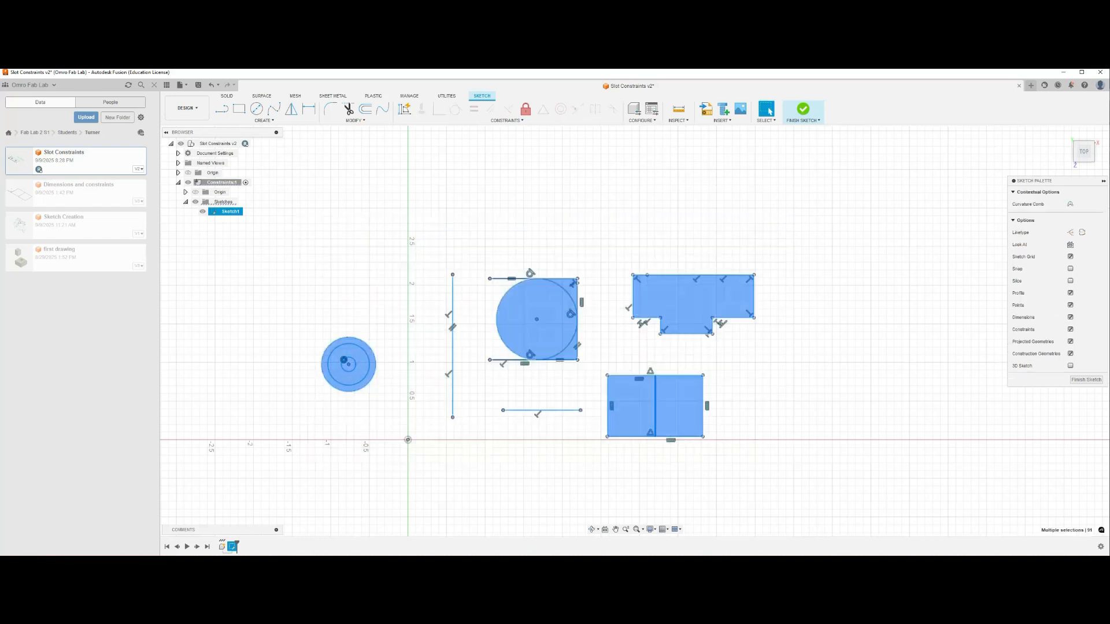
{"action": "key", "text": "Delete"}
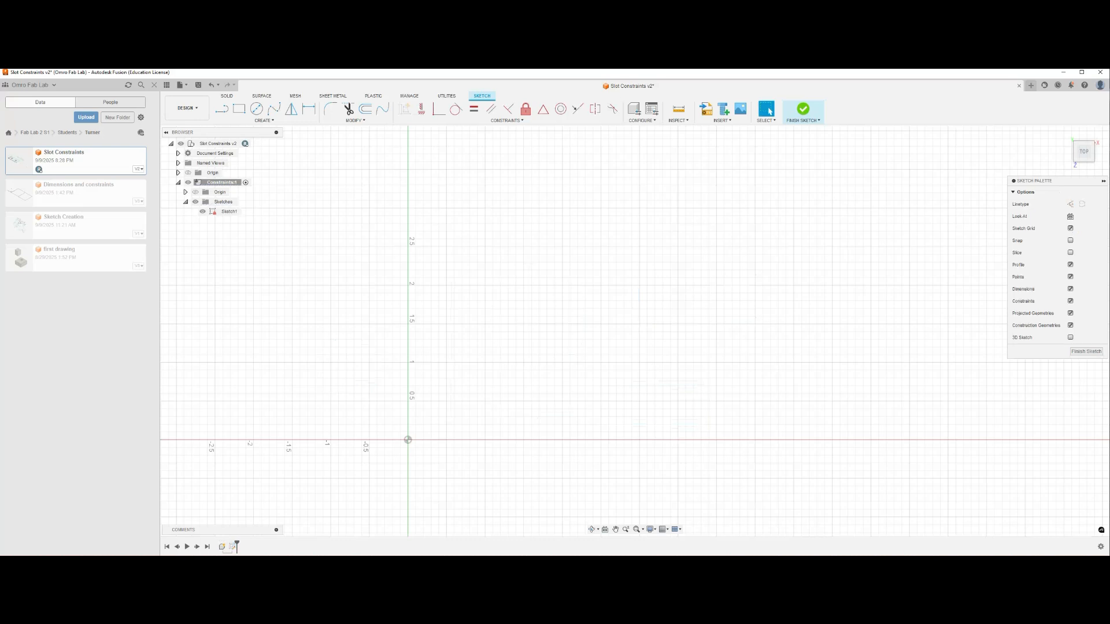
Draw a rectangle about 1.9 by 0.7 in above and right of the origin, and start a small circle inside its left half.
{"action": "left_click", "coordinate": [239, 108]}
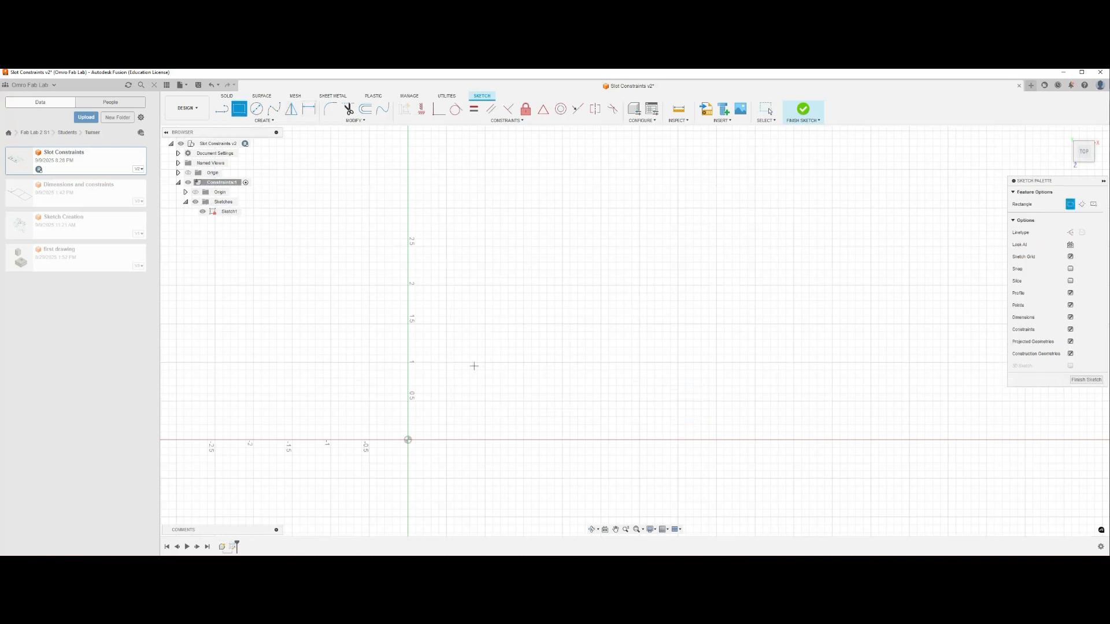
{"action": "left_click", "coordinate": [459, 333]}
{"action": "left_click", "coordinate": [605, 386]}
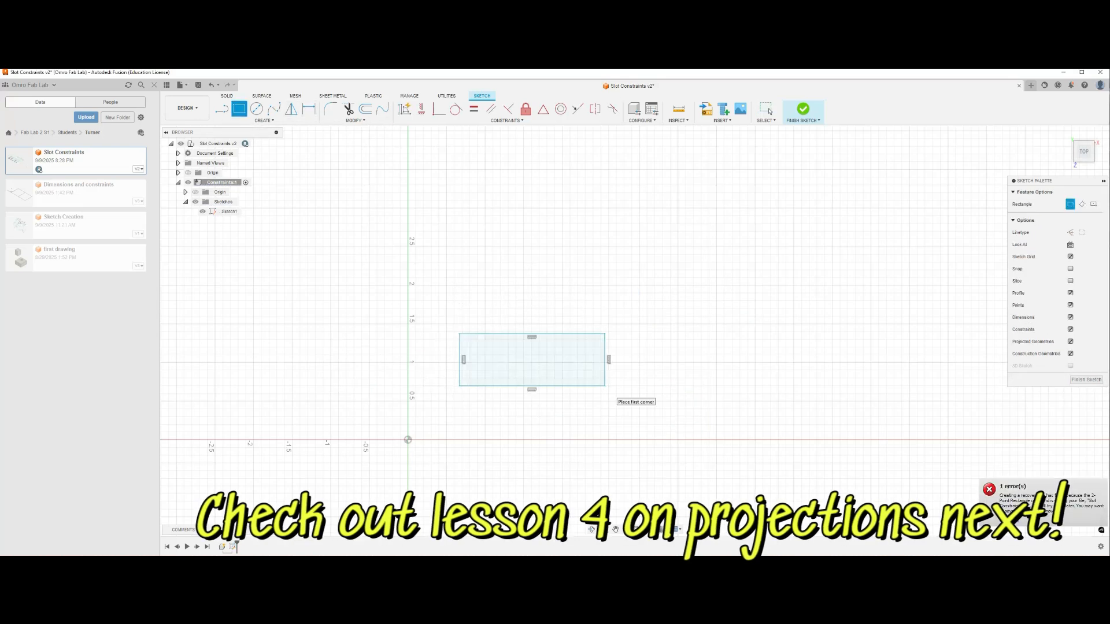
{"action": "left_click", "coordinate": [256, 109]}
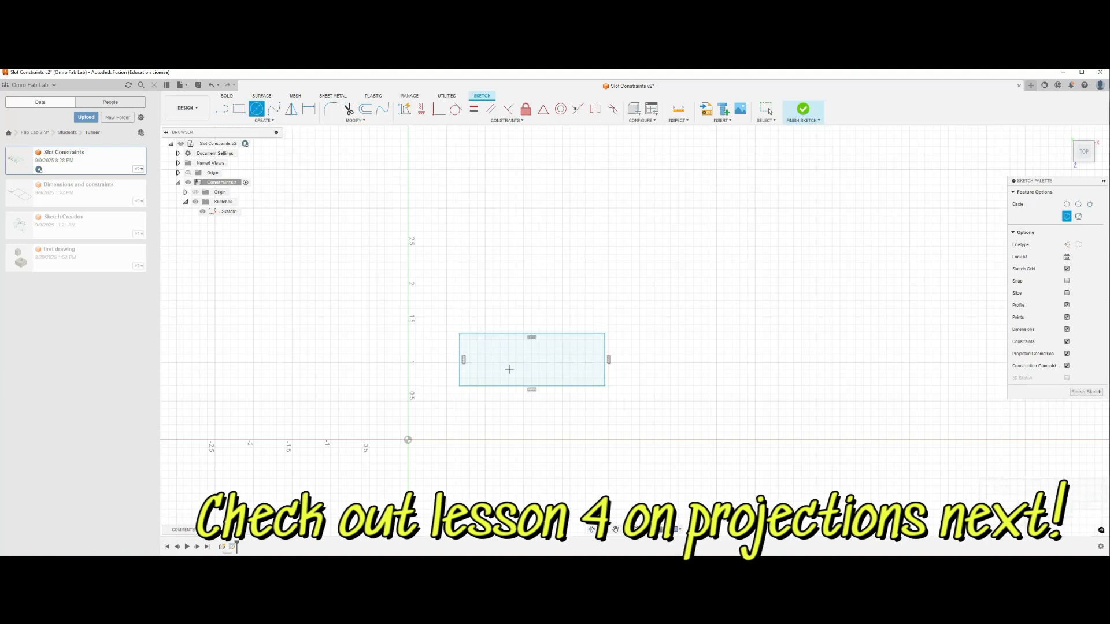
{"action": "left_click", "coordinate": [492, 360]}
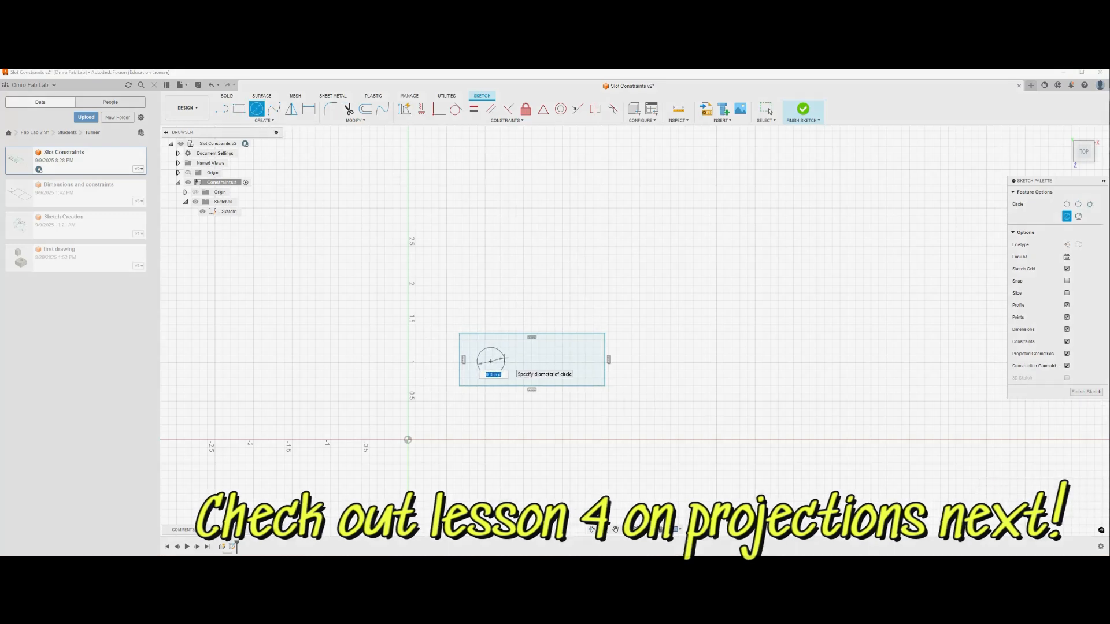